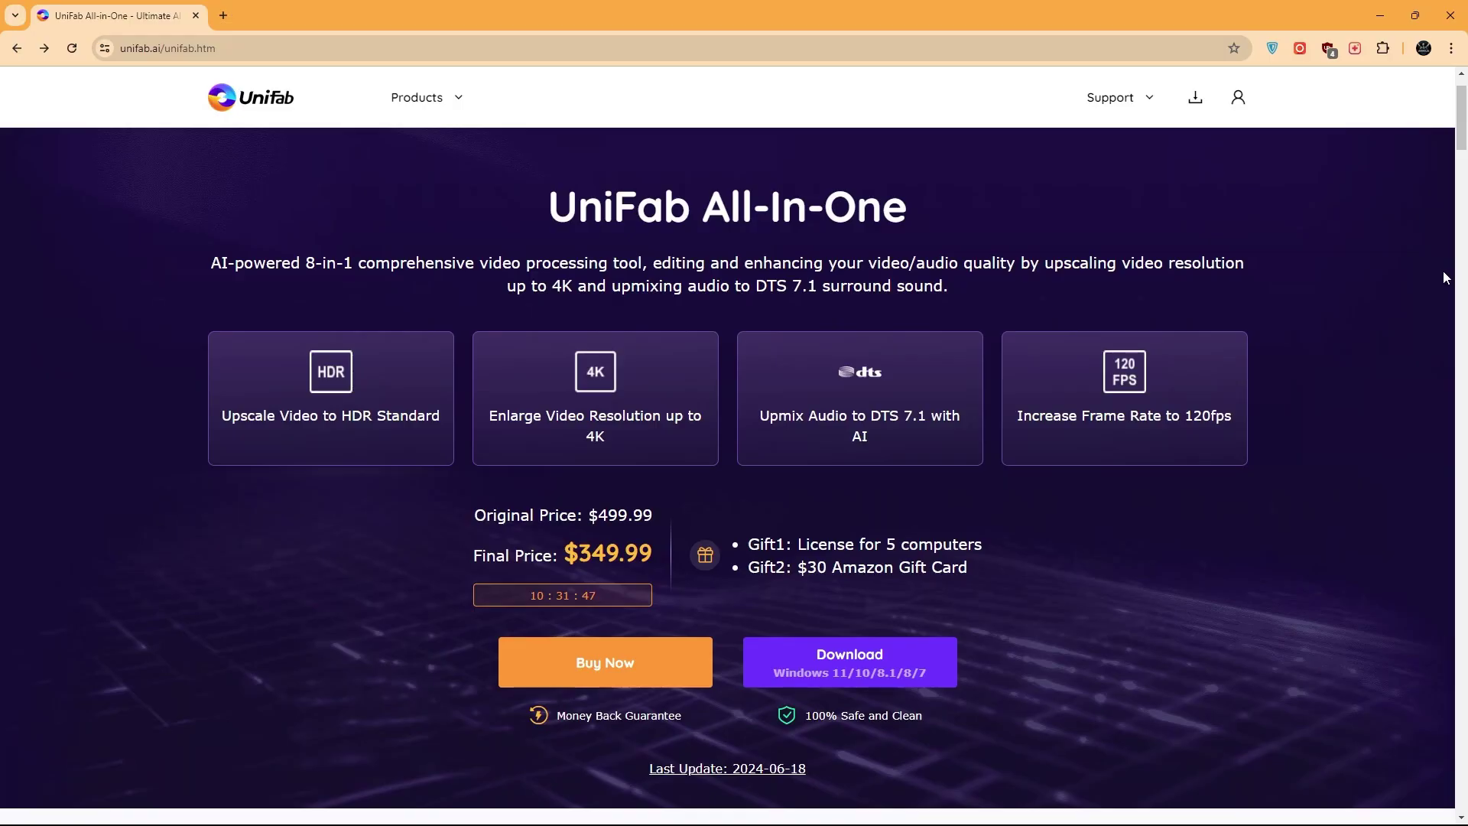
Scroll the unifab.ai product page past the feature sections to the All-In-One download banner.
{"action": "scroll", "coordinate": [1443, 275], "scroll_direction": "down", "scroll_amount": 6}
{"action": "scroll", "coordinate": [1443, 275], "scroll_direction": "down", "scroll_amount": 1}
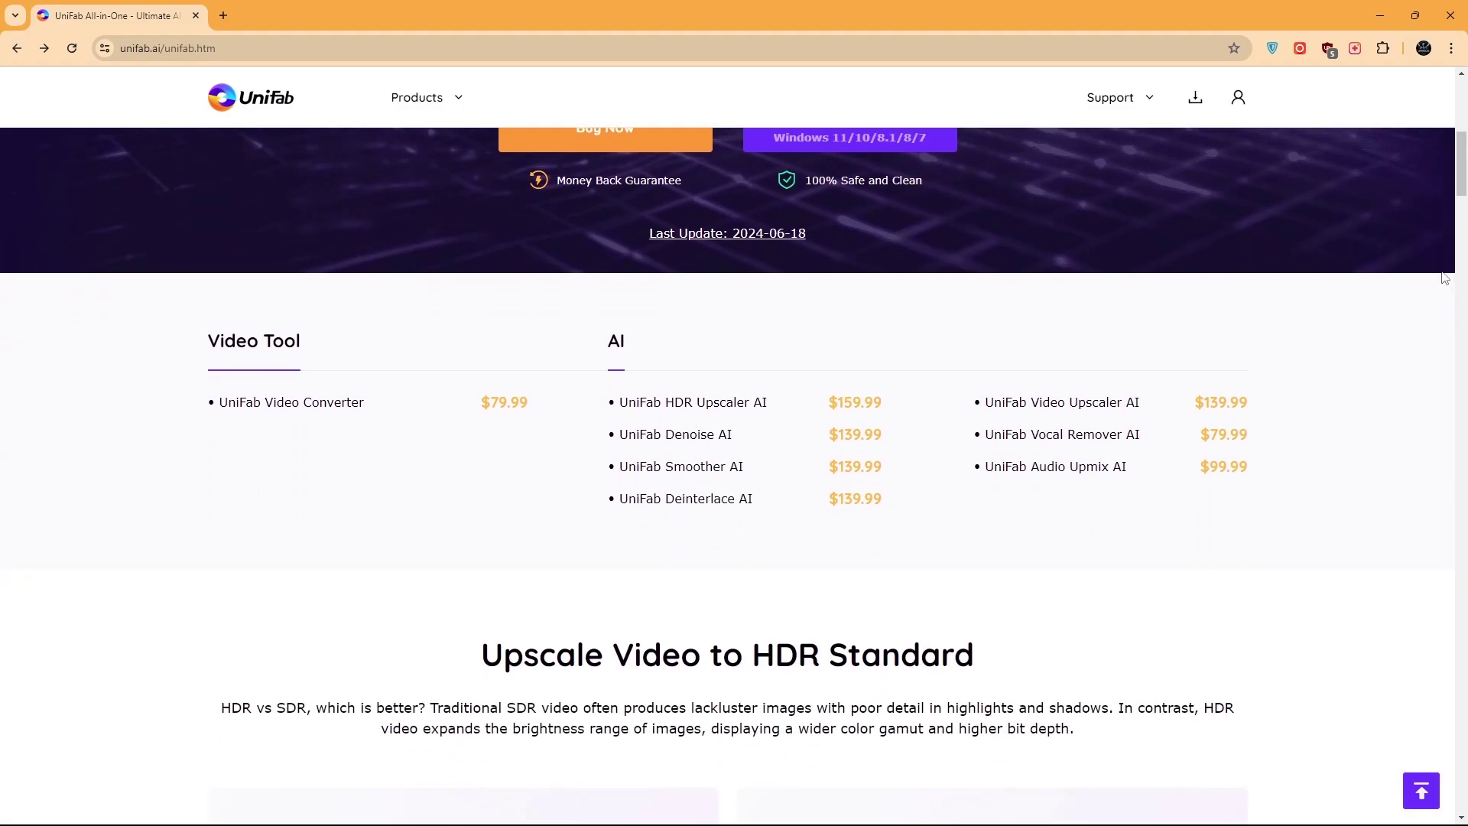
{"action": "scroll", "coordinate": [1445, 277], "scroll_direction": "down", "scroll_amount": 9}
{"action": "scroll", "coordinate": [1441, 283], "scroll_direction": "down", "scroll_amount": 13}
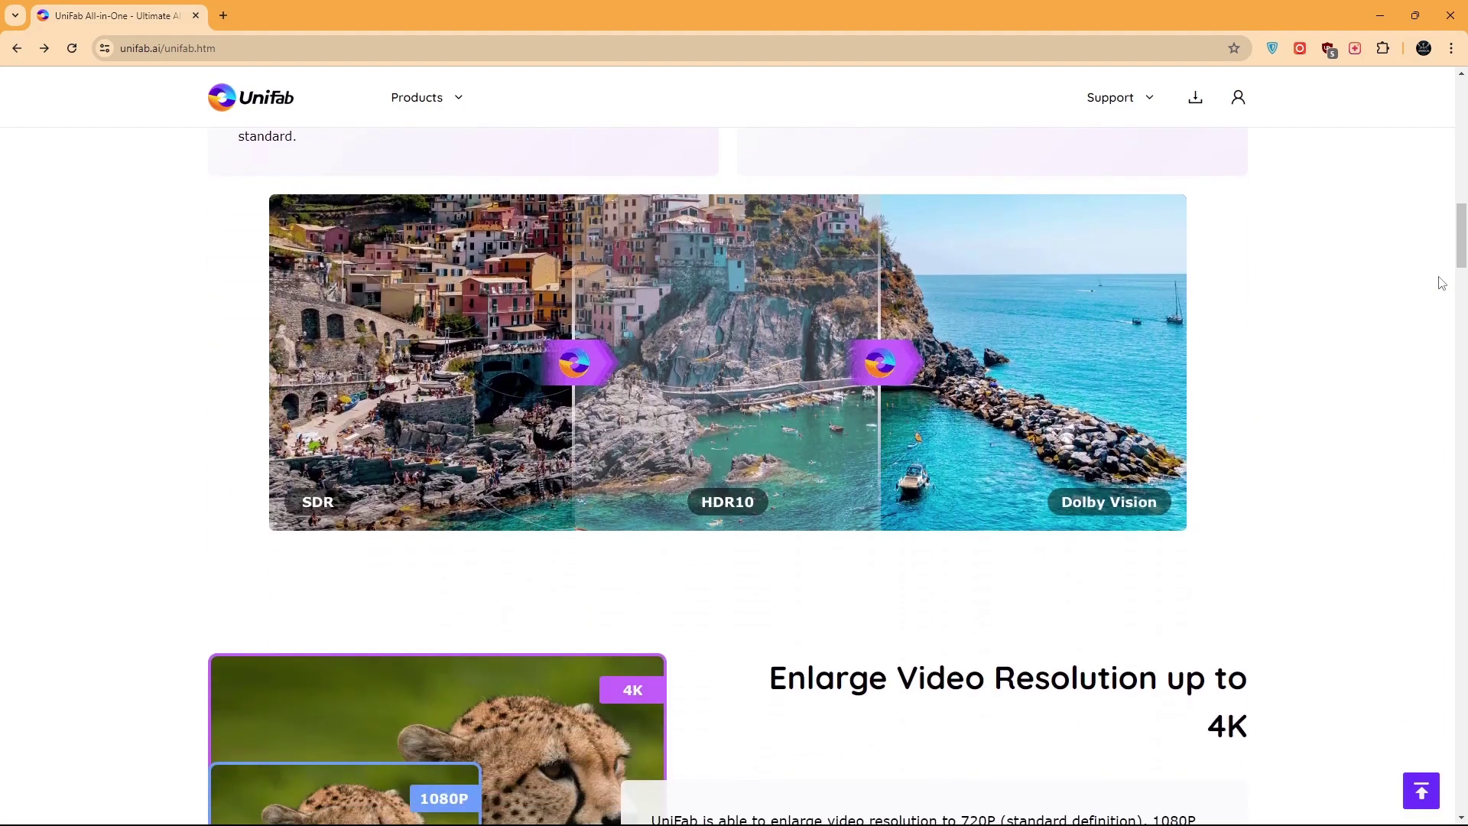
{"action": "scroll", "coordinate": [1441, 283], "scroll_direction": "down", "scroll_amount": 19}
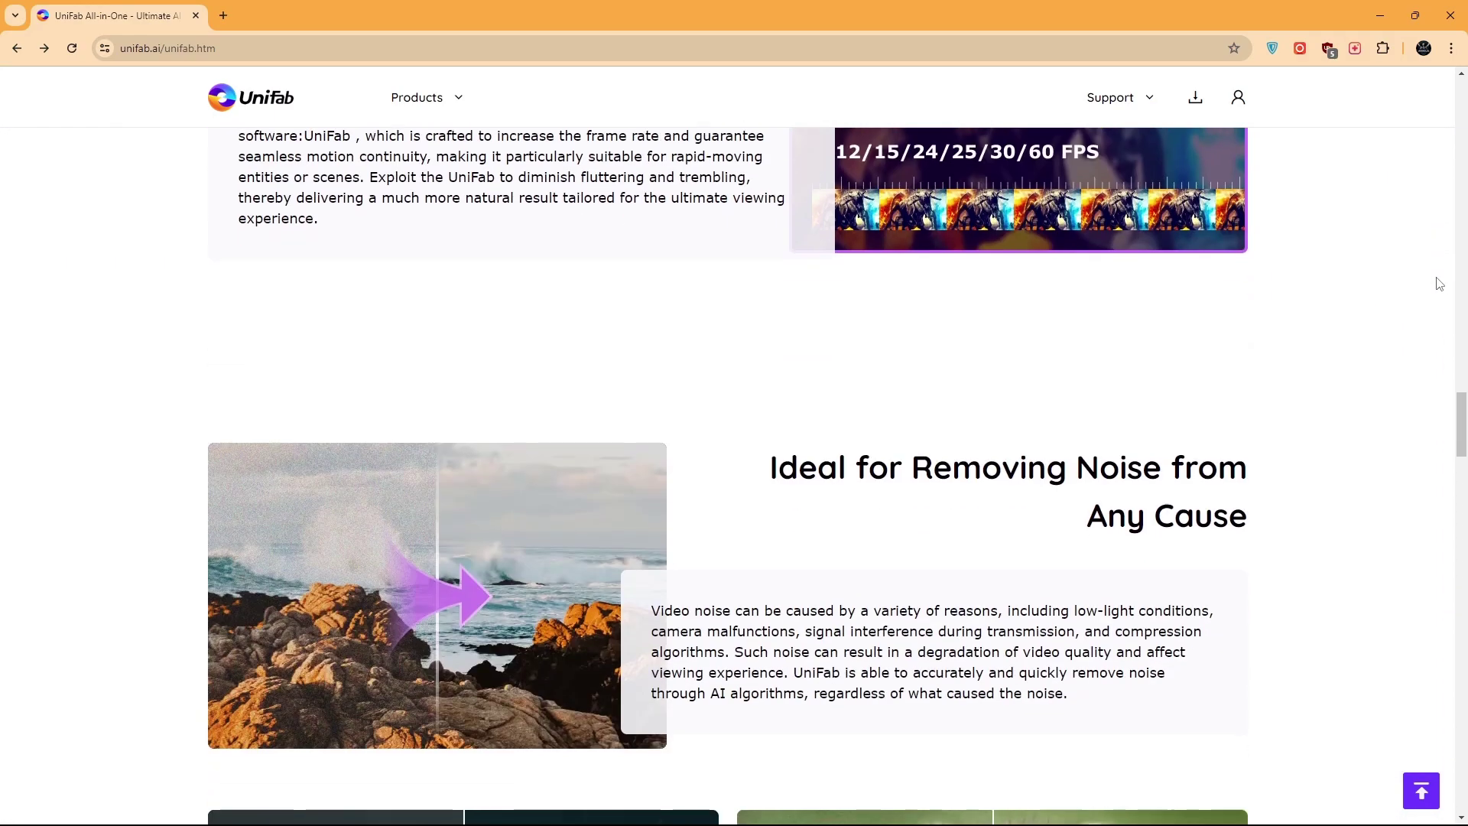
{"action": "scroll", "coordinate": [1440, 282], "scroll_direction": "down", "scroll_amount": 12}
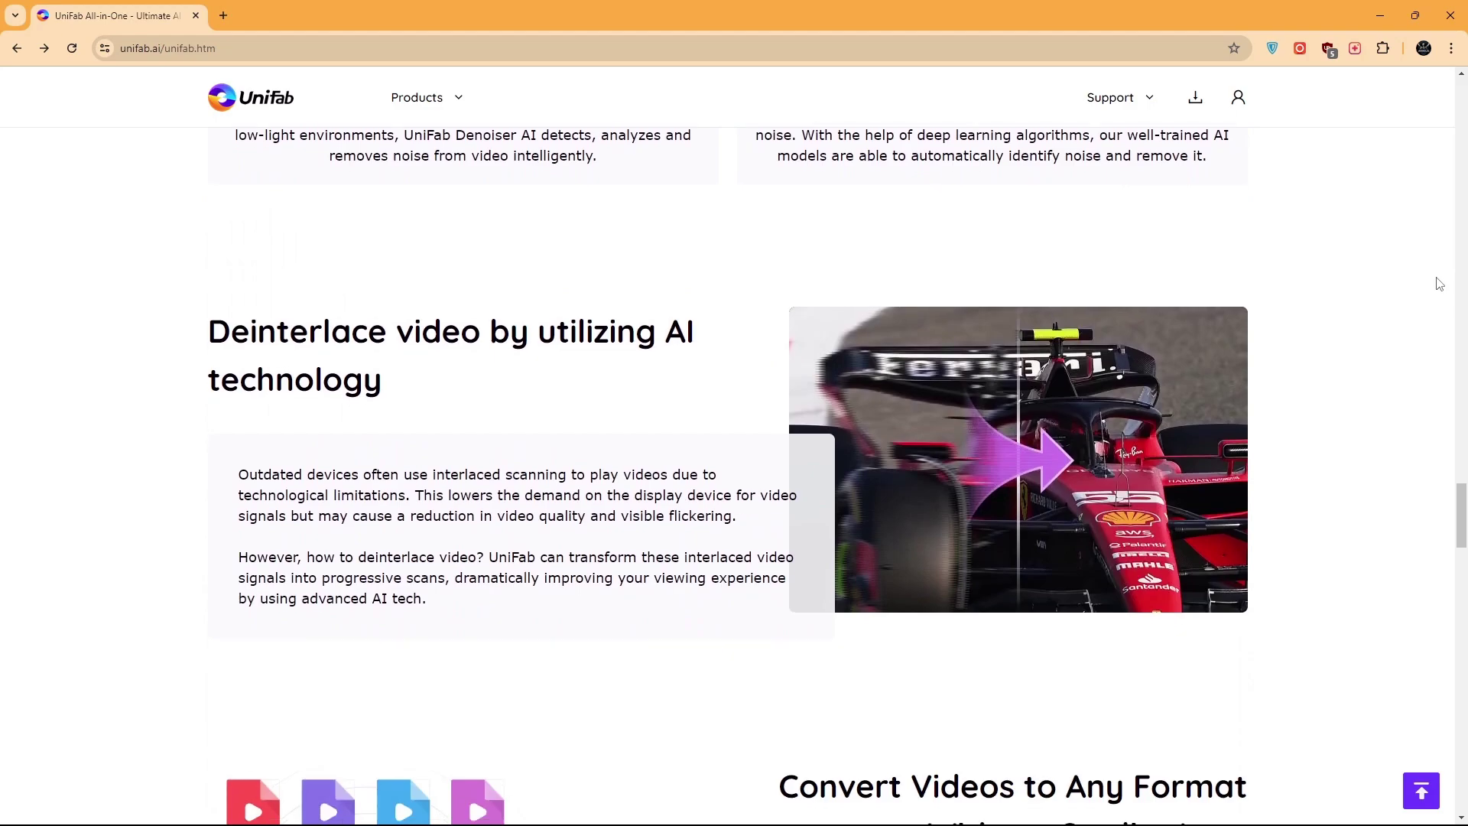
{"action": "scroll", "coordinate": [1439, 283], "scroll_direction": "down", "scroll_amount": 4}
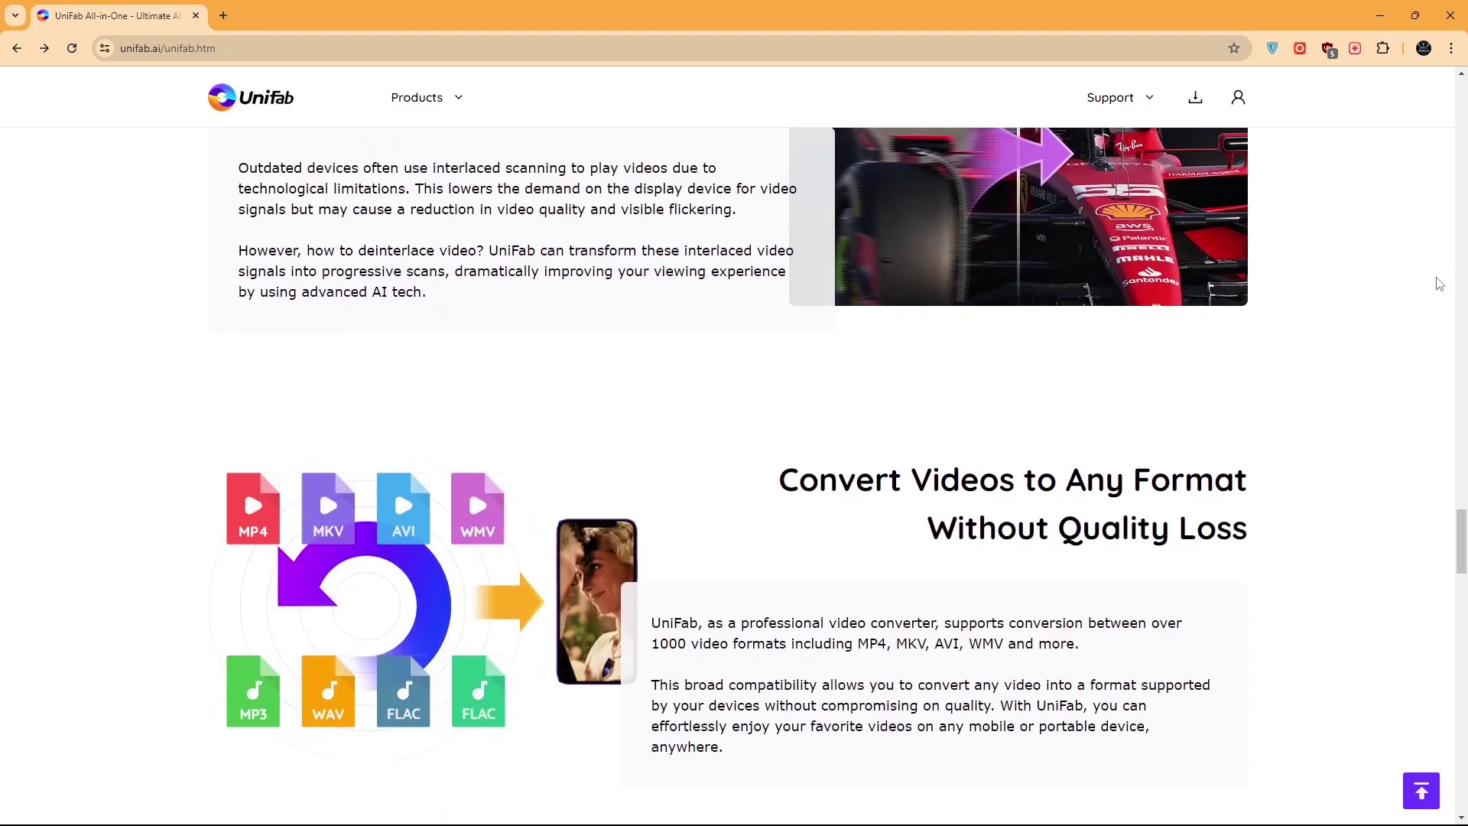
{"action": "scroll", "coordinate": [1440, 285], "scroll_direction": "down", "scroll_amount": 11}
{"action": "scroll", "coordinate": [1440, 287], "scroll_direction": "down", "scroll_amount": 8}
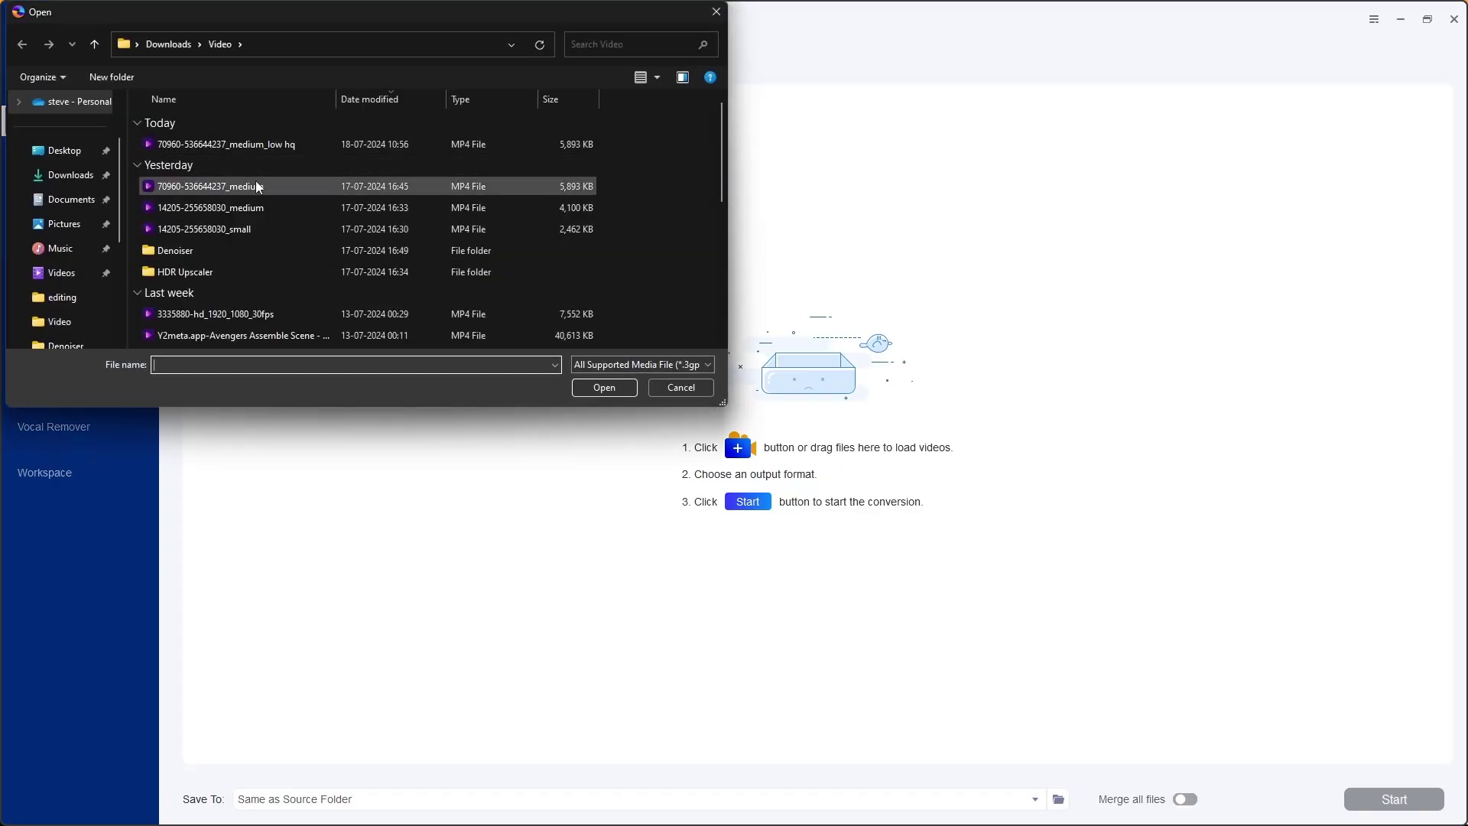
{"action": "left_click", "coordinate": [260, 187]}
{"action": "left_click", "coordinate": [597, 389]}
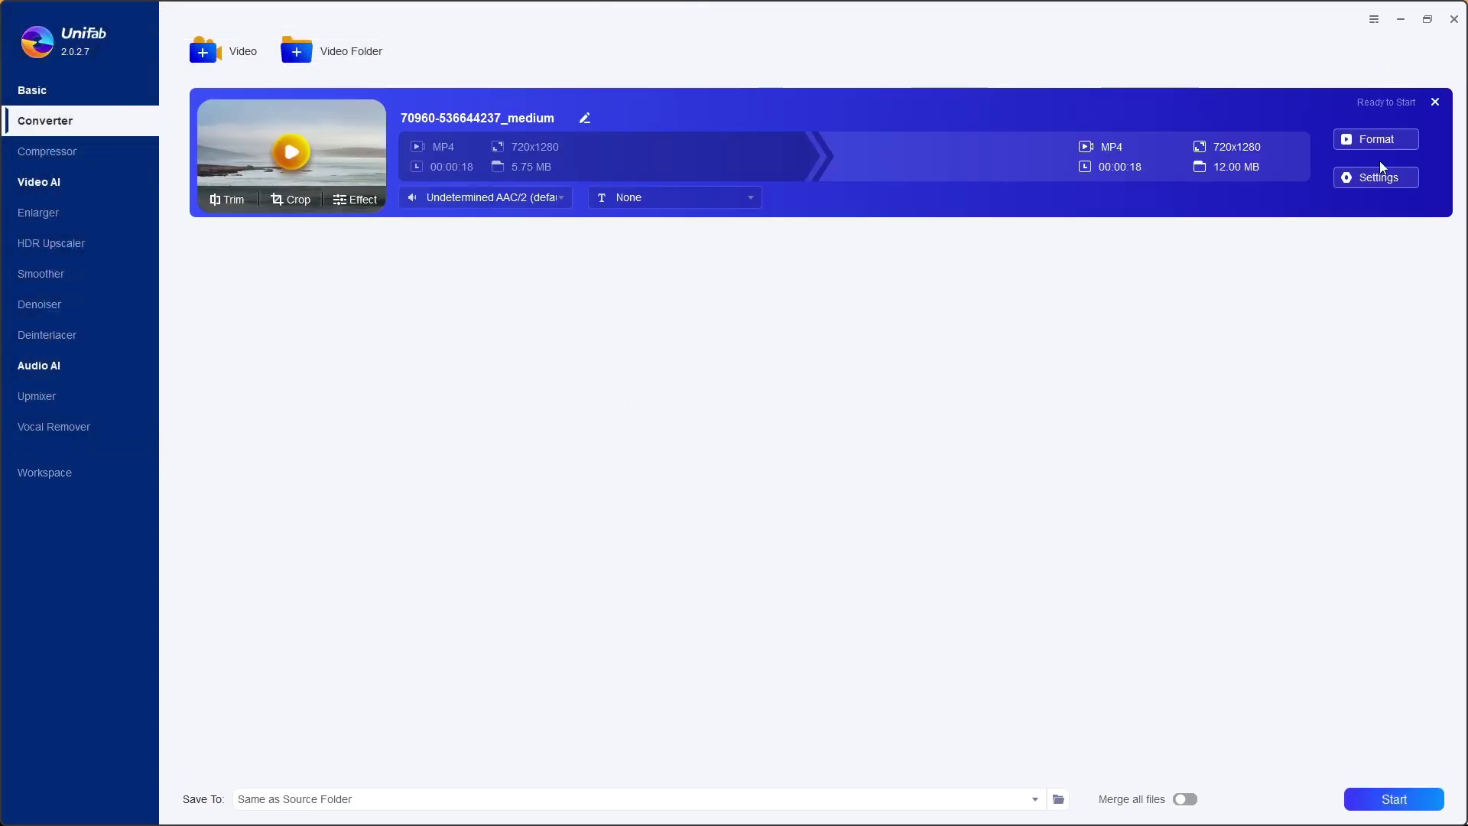
{"action": "left_click", "coordinate": [1368, 138]}
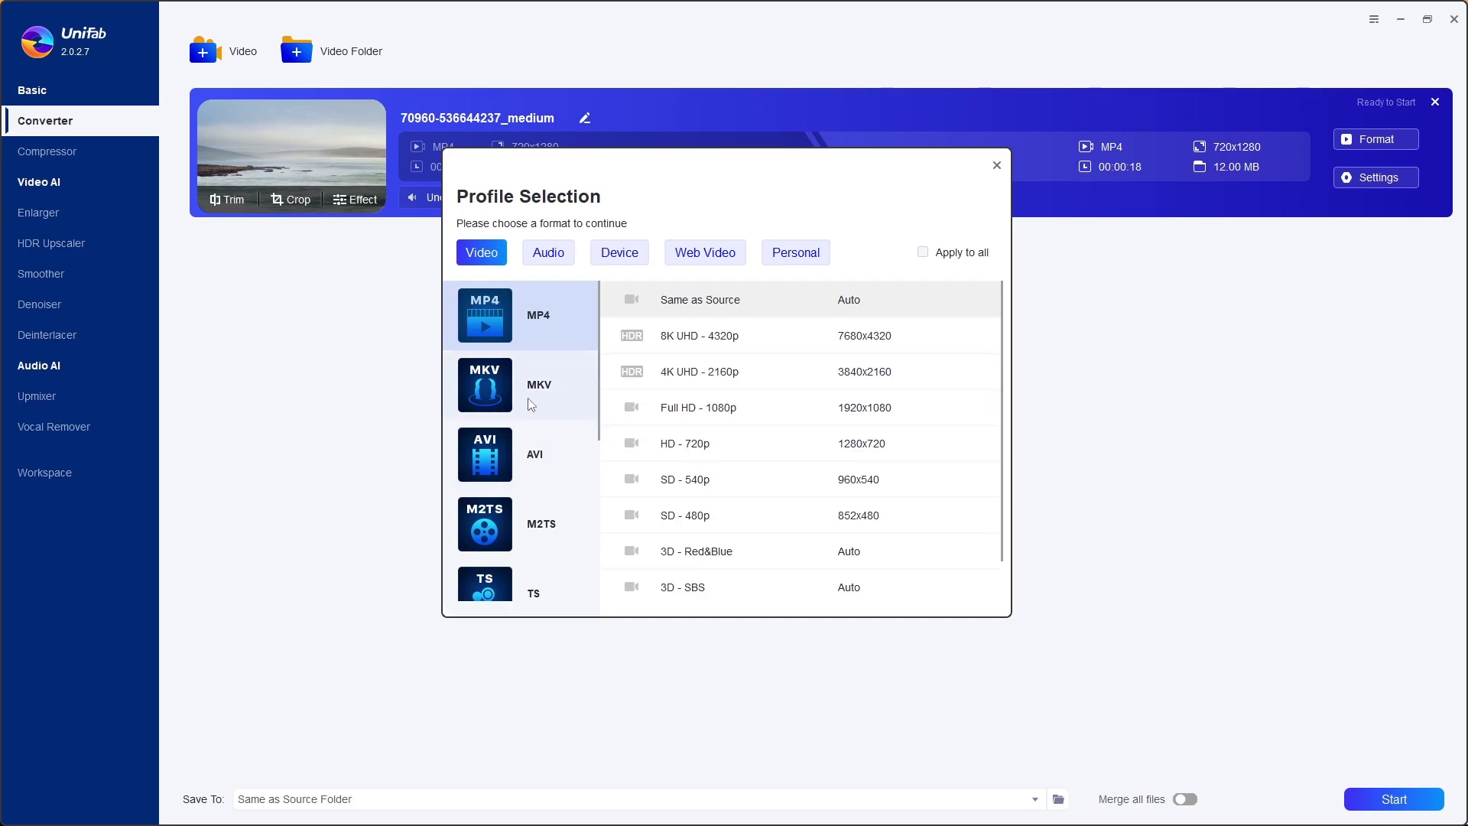
{"action": "scroll", "coordinate": [547, 408], "scroll_direction": "down", "scroll_amount": 4}
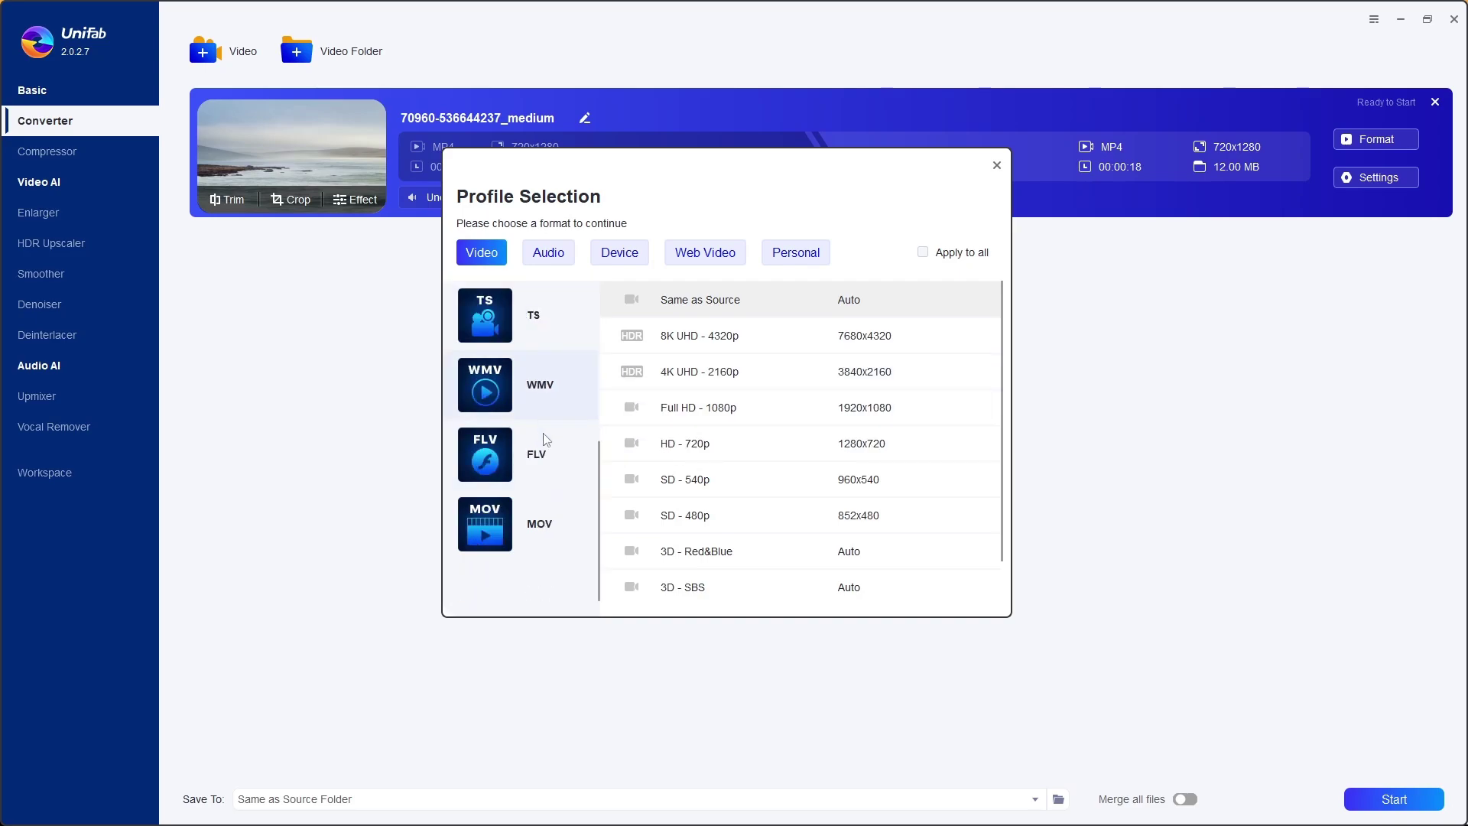
{"action": "left_click", "coordinate": [549, 254]}
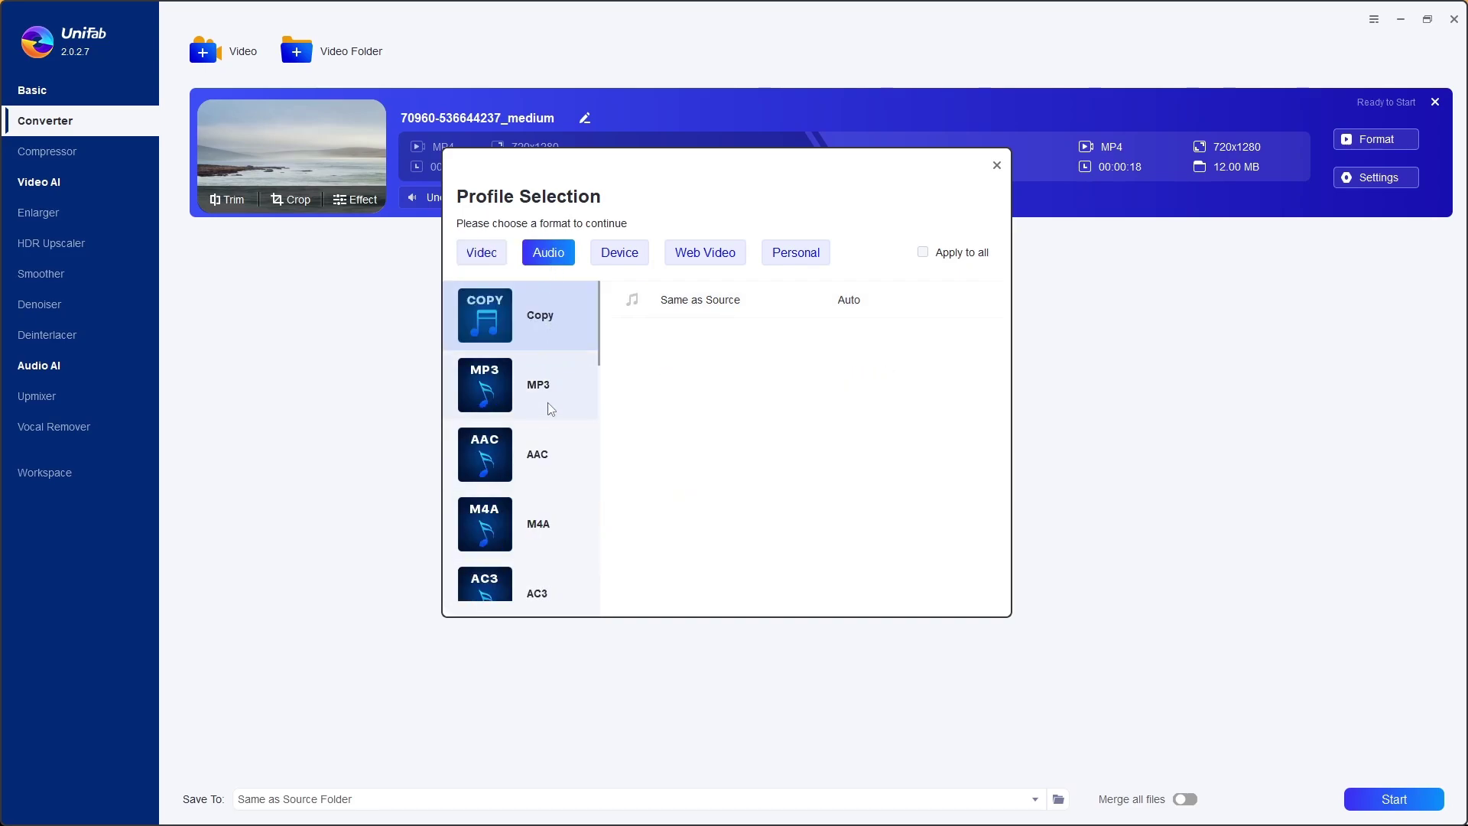
{"action": "left_click", "coordinate": [612, 255]}
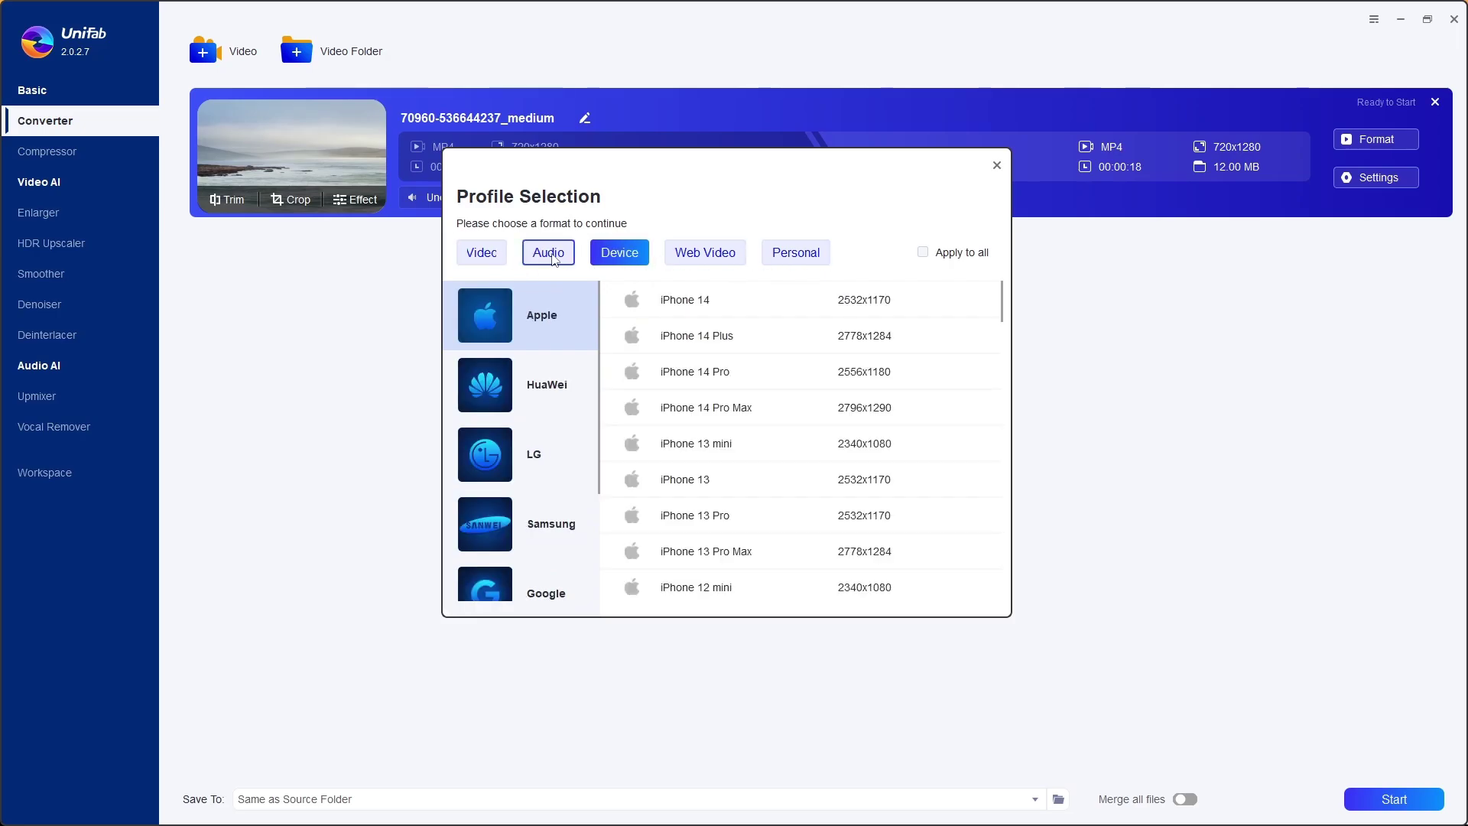
{"action": "left_click", "coordinate": [488, 255]}
{"action": "left_click", "coordinate": [997, 166]}
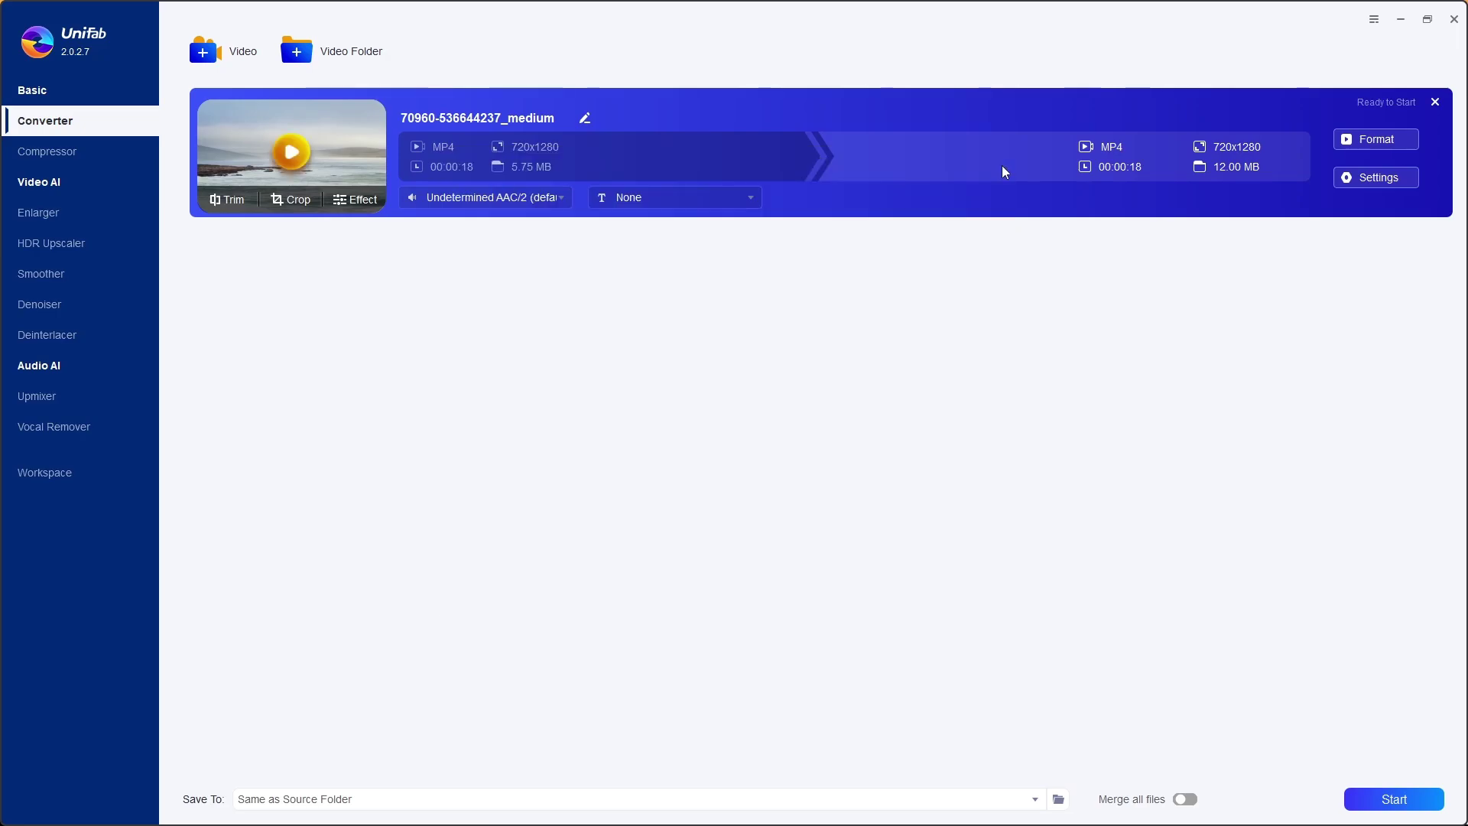
{"action": "left_click", "coordinate": [1415, 181]}
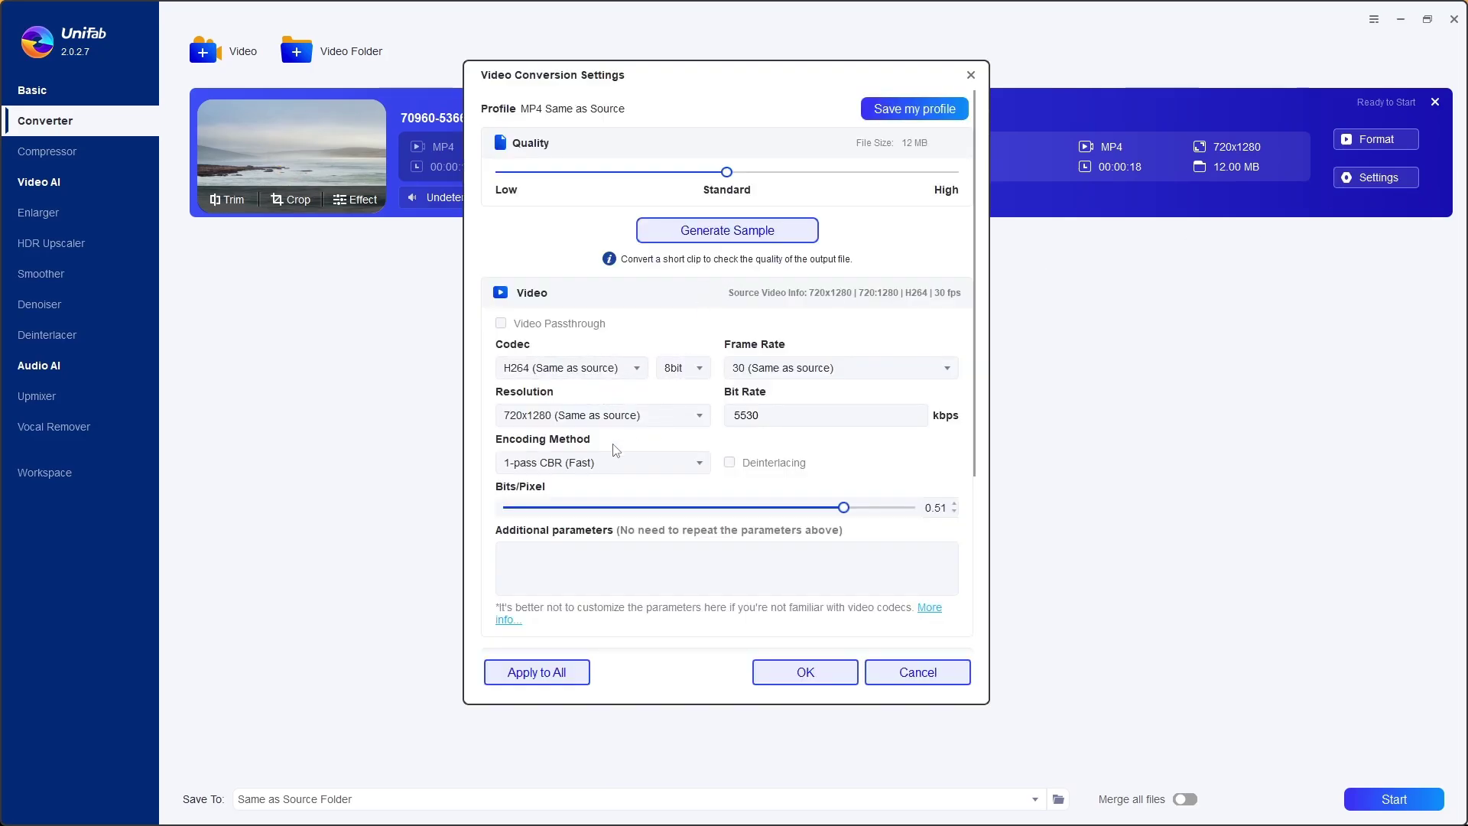
{"action": "scroll", "coordinate": [598, 451], "scroll_direction": "down", "scroll_amount": 2}
Close the conversion settings and move through Compressor to the empty Smoother module.
{"action": "left_click", "coordinate": [810, 672]}
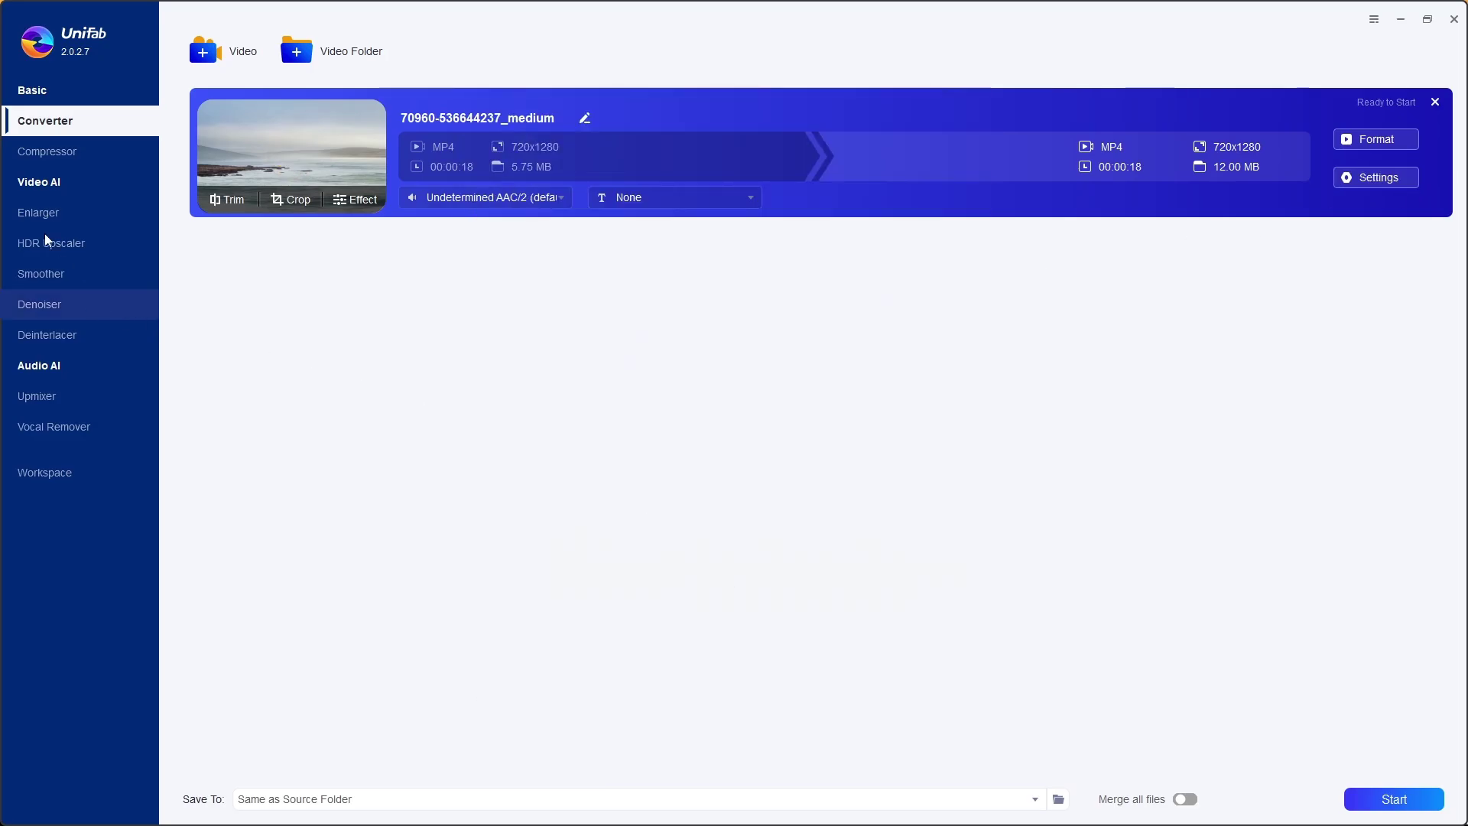
{"action": "left_click", "coordinate": [73, 152]}
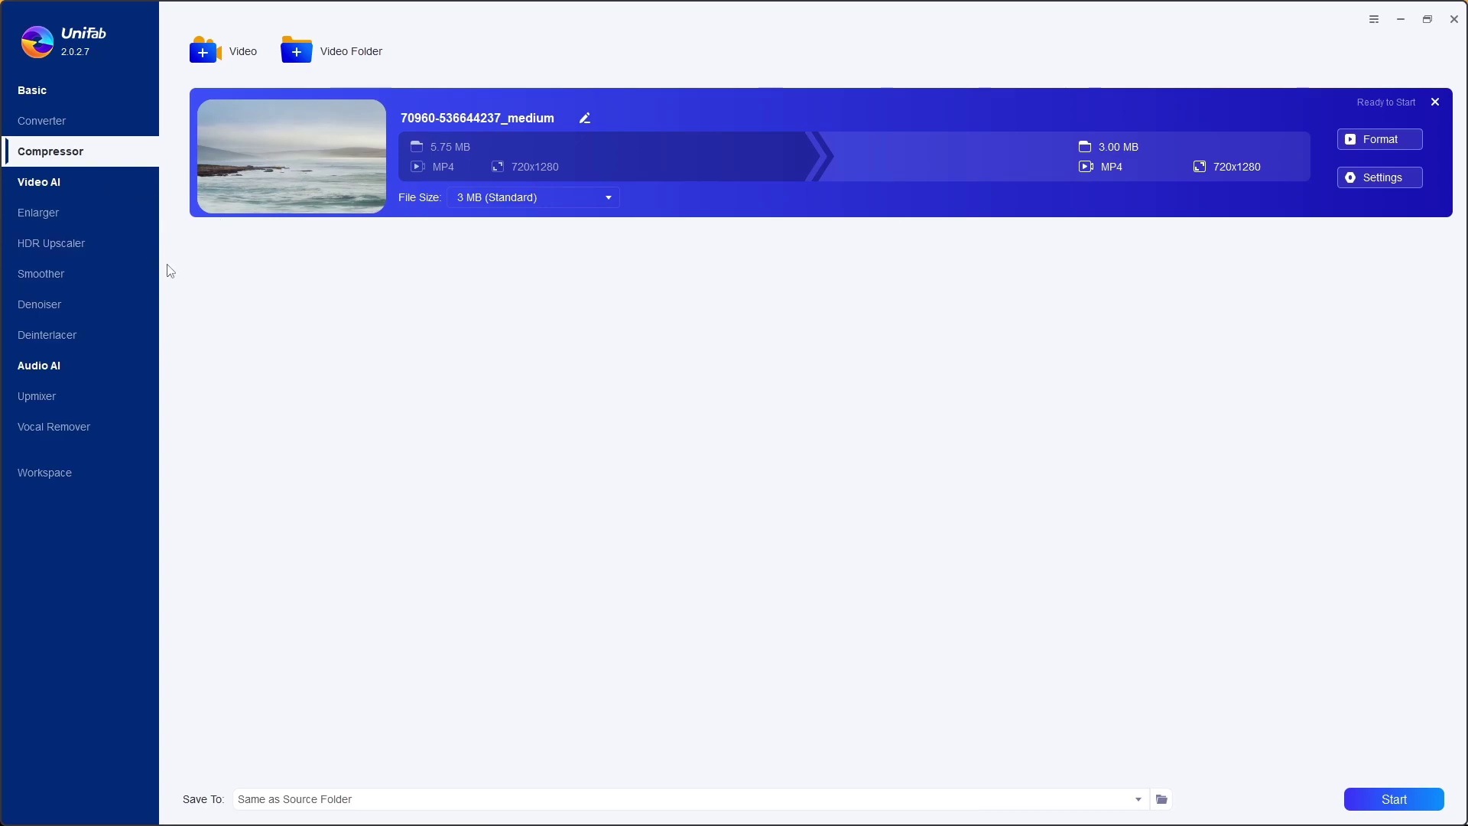
{"action": "left_click", "coordinate": [136, 275]}
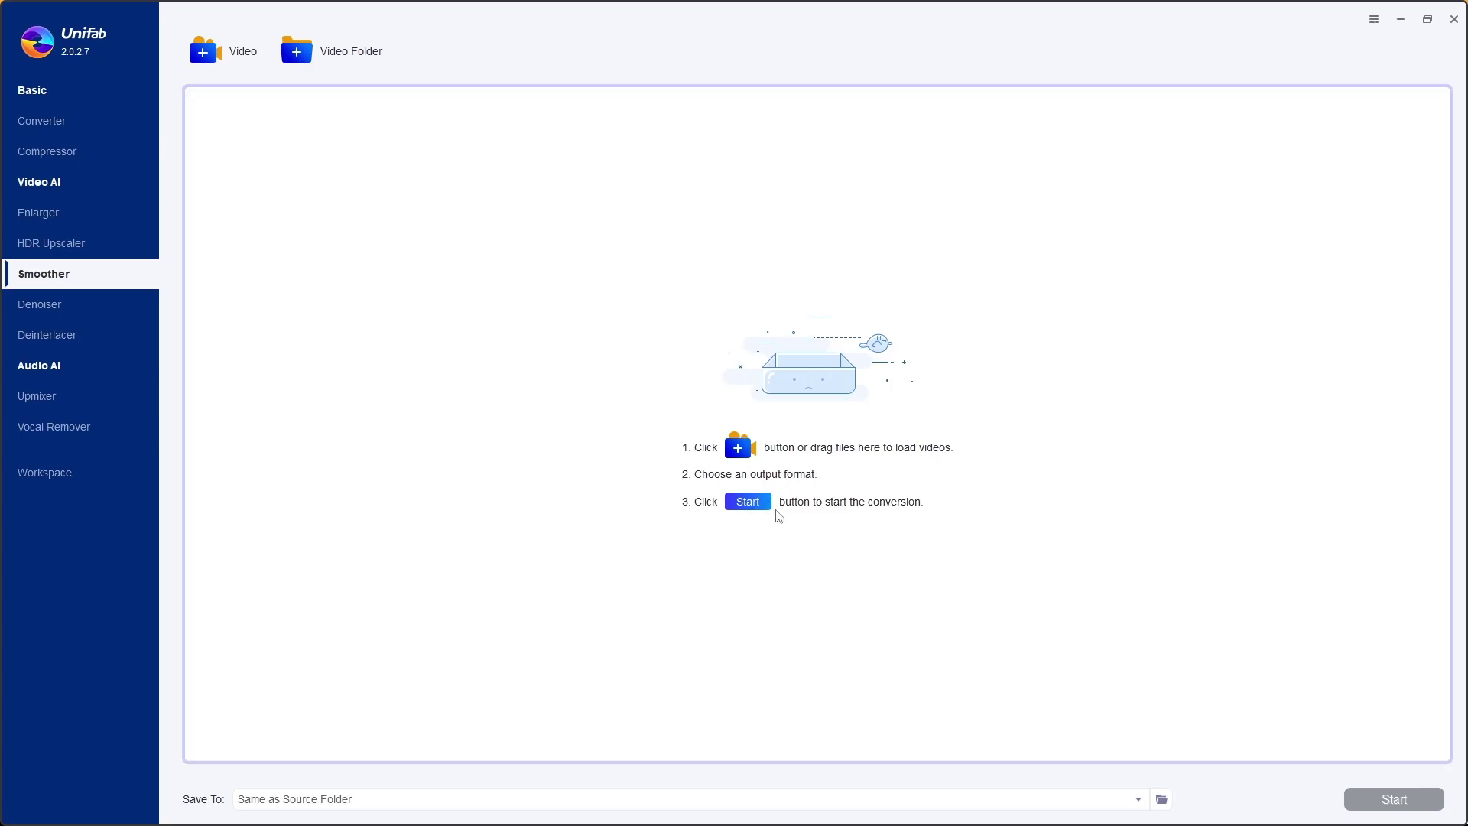
Load the sea video into the Denoiser, keeping MP4 output at 1080p resolution.
{"action": "left_click", "coordinate": [100, 314]}
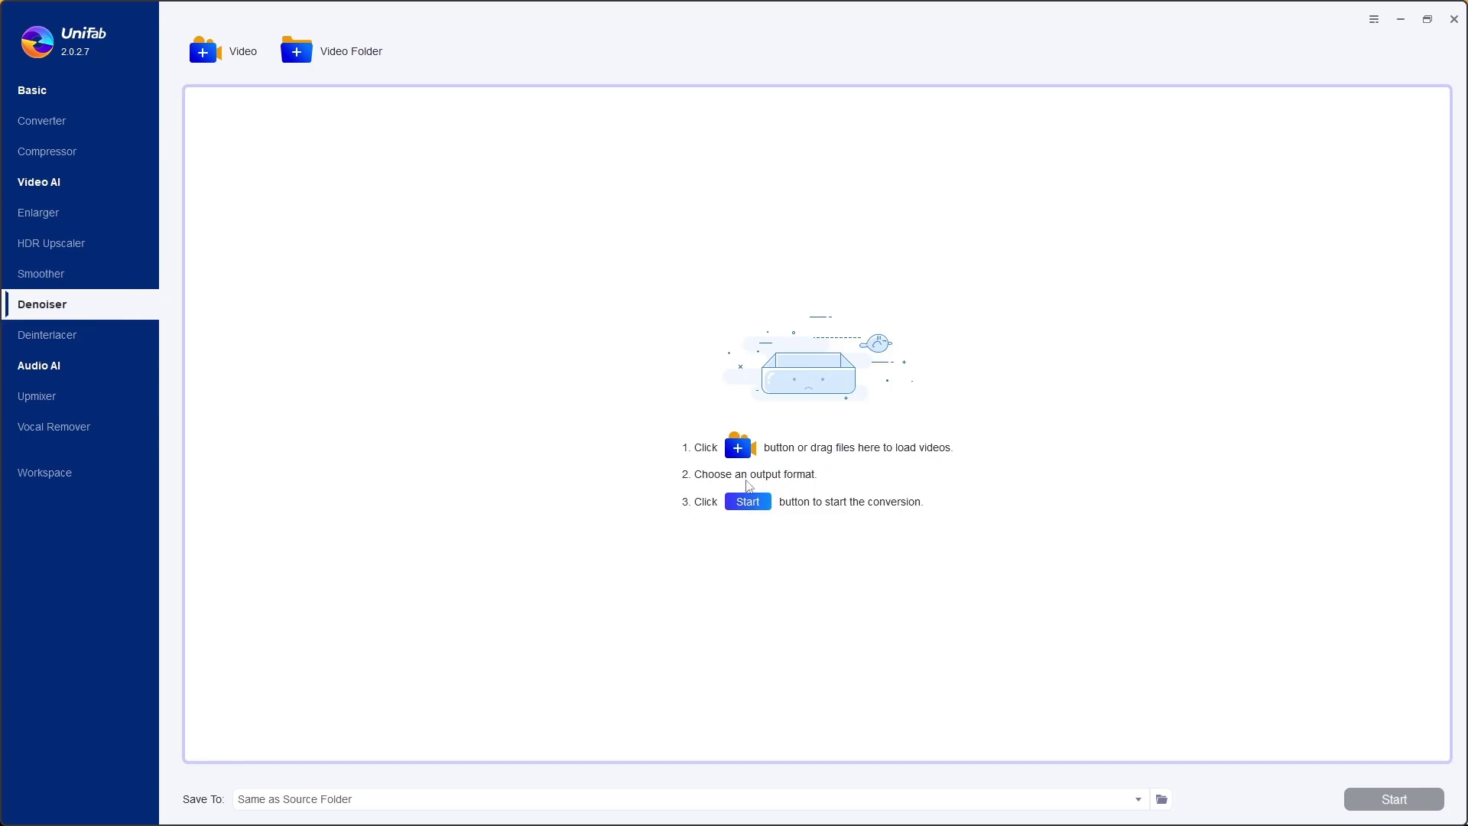
{"action": "left_click", "coordinate": [748, 484]}
{"action": "double_click", "coordinate": [642, 247]}
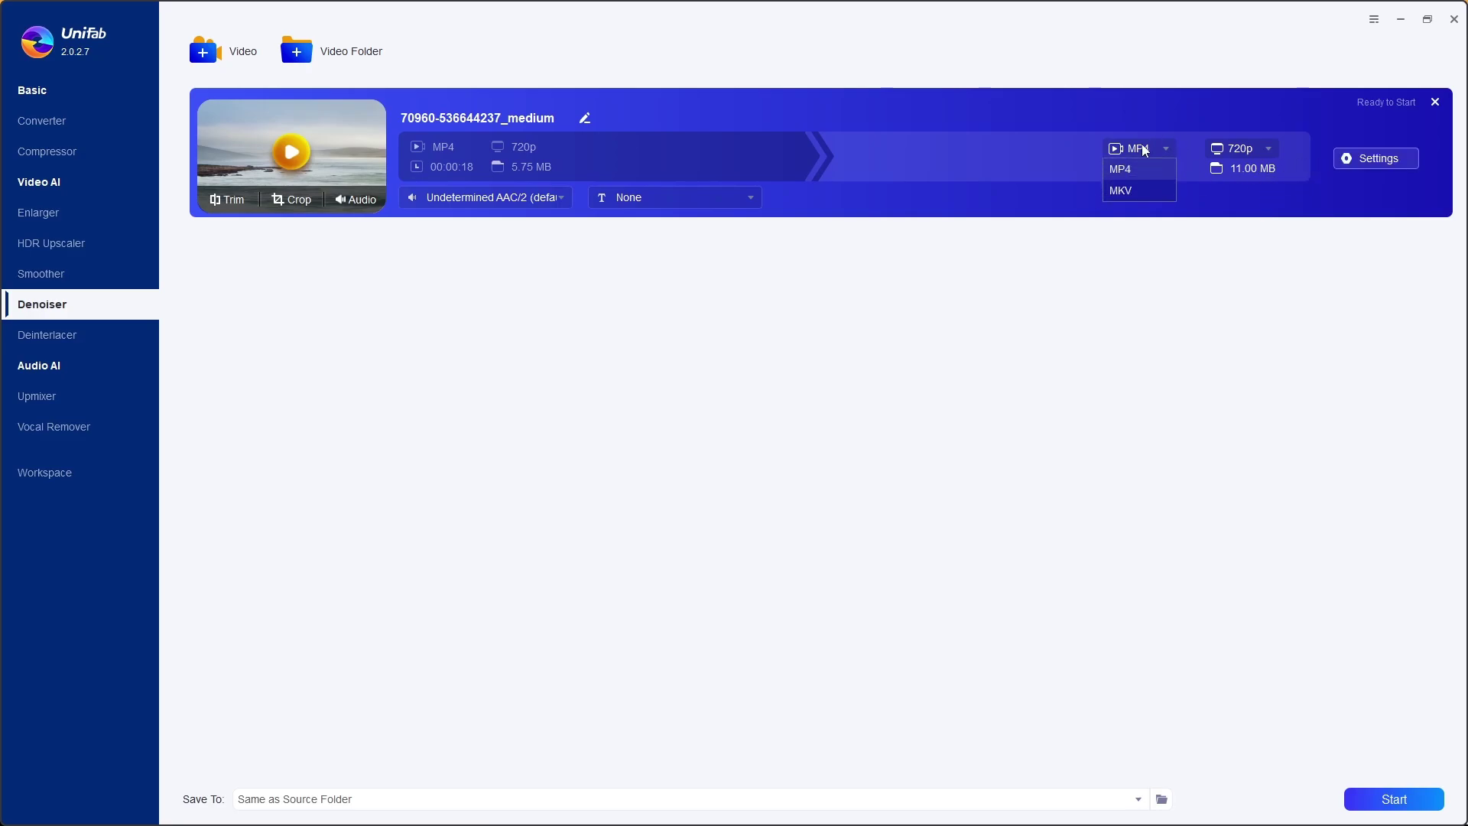
{"action": "left_click", "coordinate": [1122, 170]}
{"action": "left_click", "coordinate": [1223, 145]}
{"action": "left_click", "coordinate": [1230, 191]}
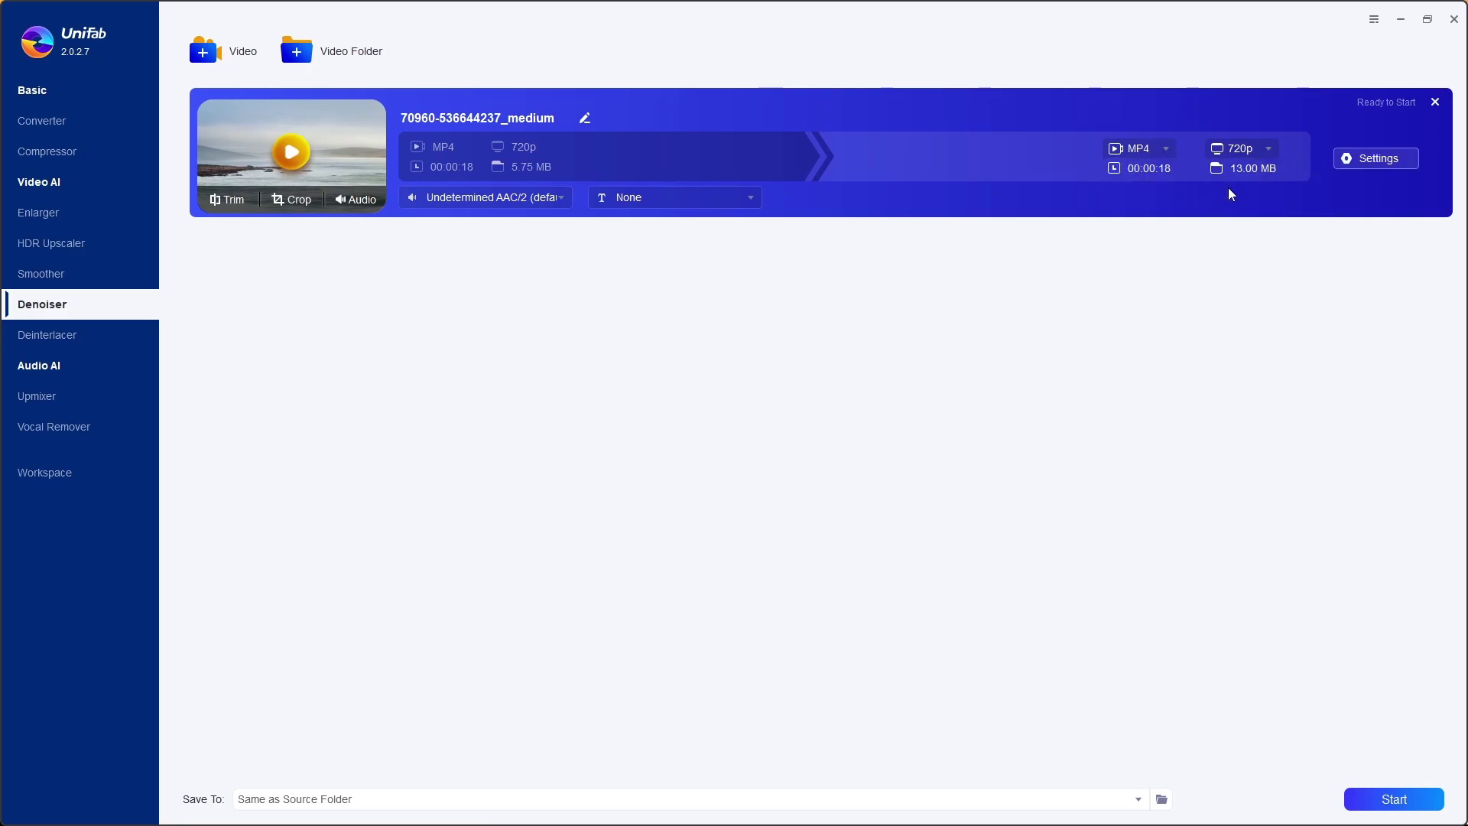
In the Denoiser's conversion settings, raise quality toward High, choose 10bit depth and 60 fps.
{"action": "left_click", "coordinate": [1345, 162]}
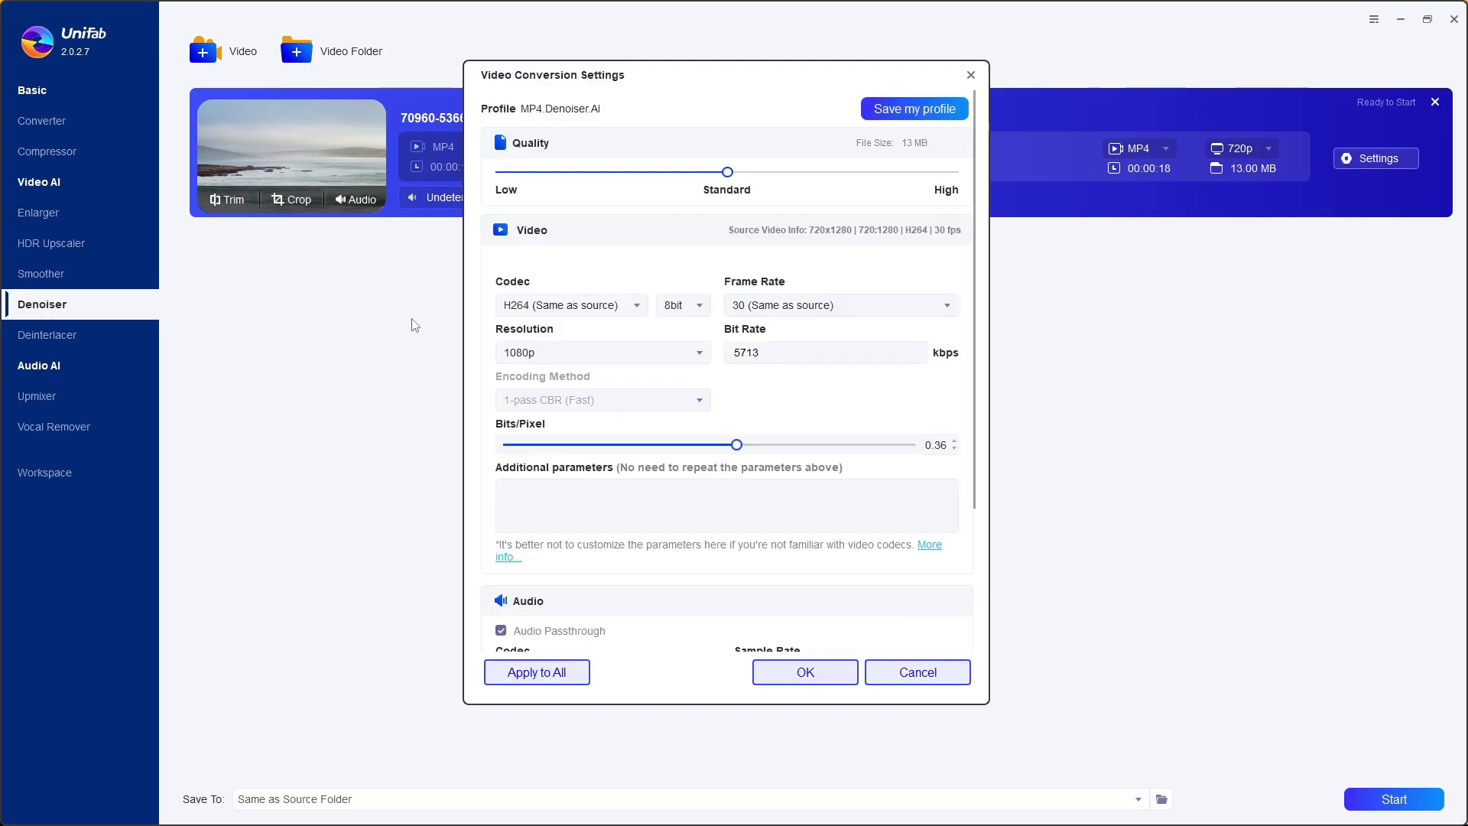
{"action": "left_click_drag", "start_coordinate": [731, 176], "coordinate": [958, 193]}
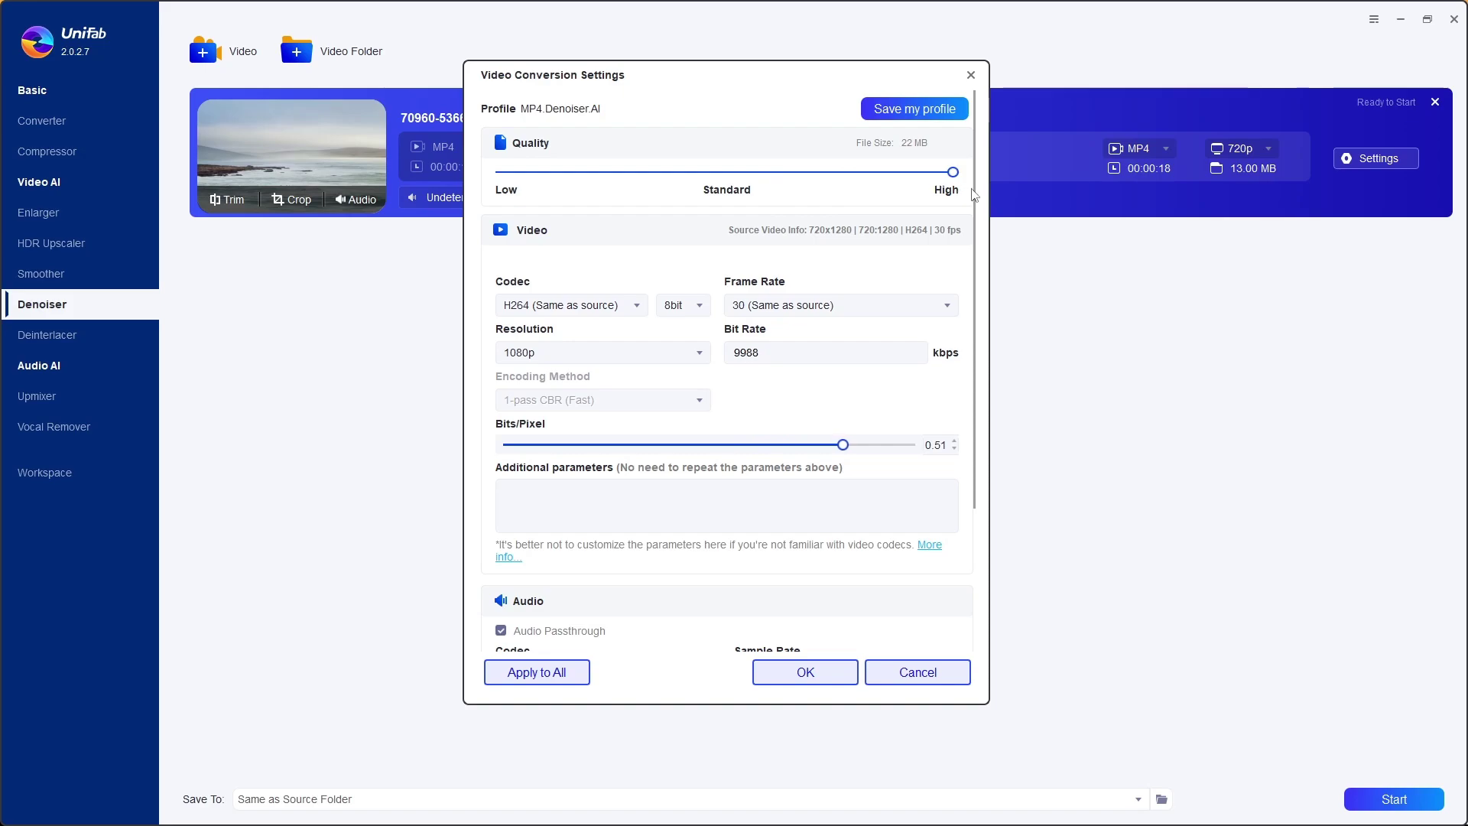
{"action": "left_click", "coordinate": [687, 319]}
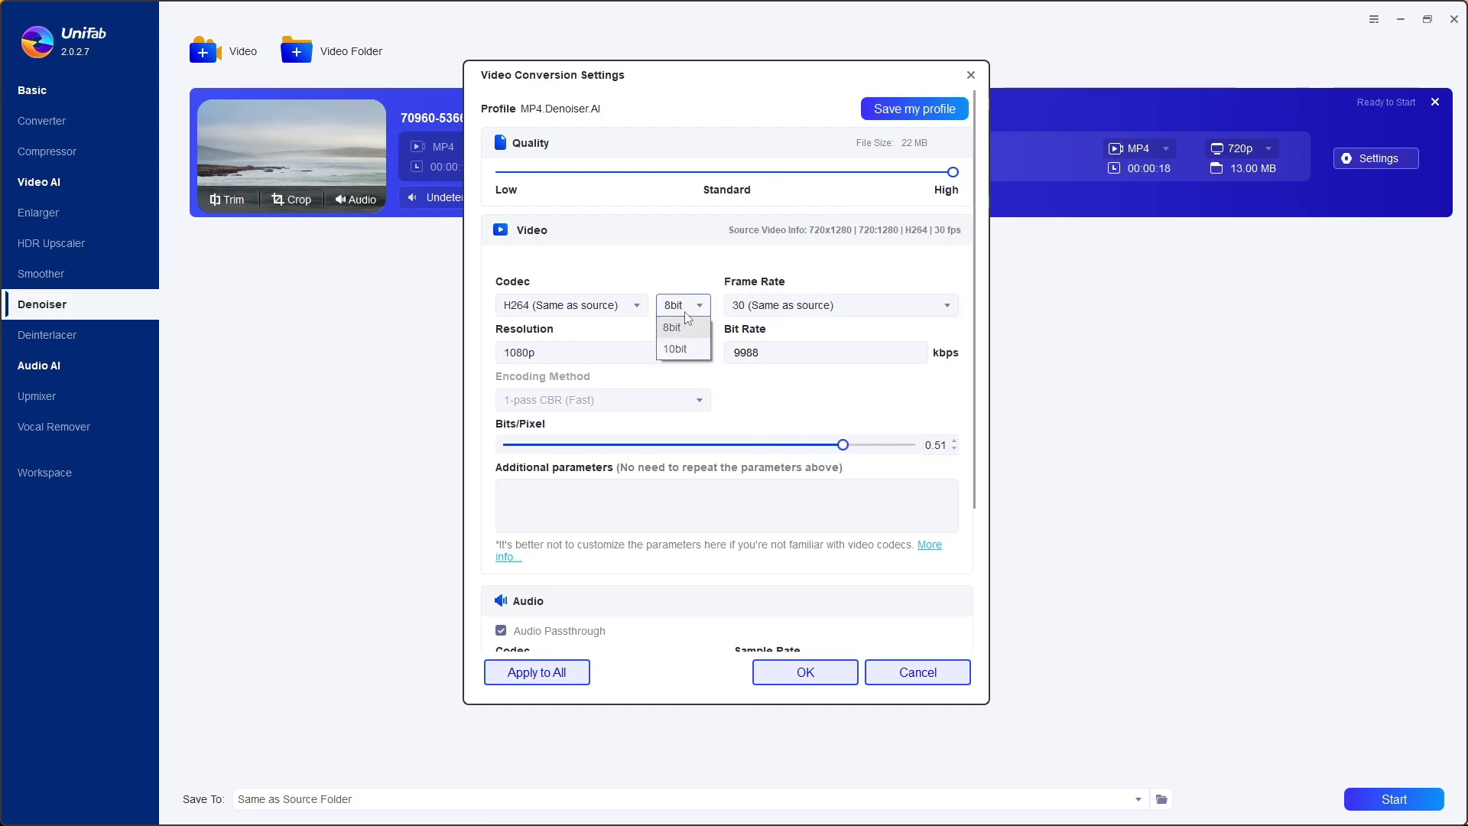
{"action": "left_click", "coordinate": [687, 352]}
{"action": "left_click", "coordinate": [774, 309]}
{"action": "scroll", "coordinate": [764, 383], "scroll_direction": "down", "scroll_amount": 2}
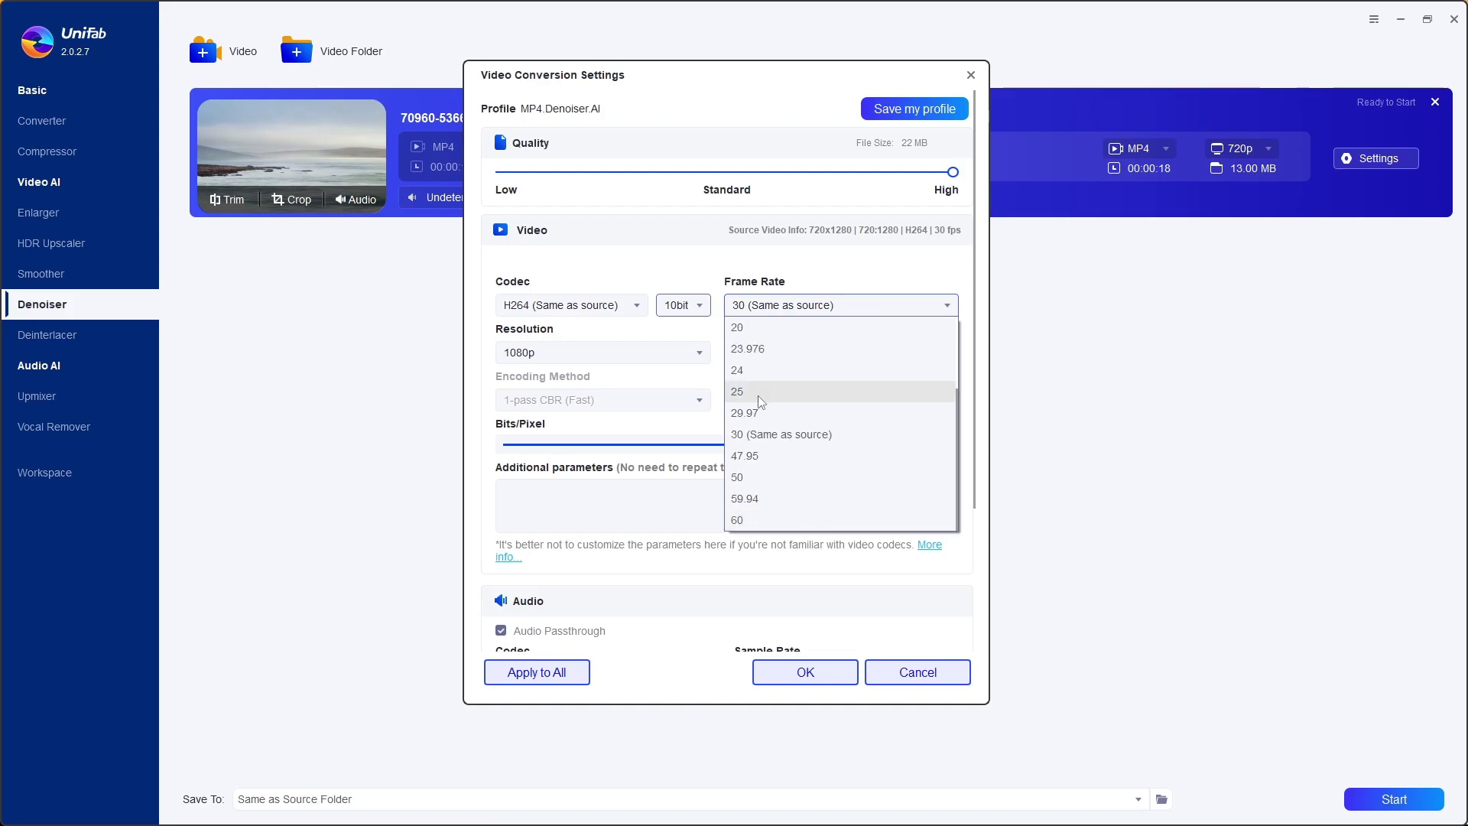
{"action": "left_click", "coordinate": [764, 521]}
Raise Bits/Pixel to 0.60 and confirm the conversion settings.
{"action": "scroll", "coordinate": [587, 452], "scroll_direction": "down", "scroll_amount": 1}
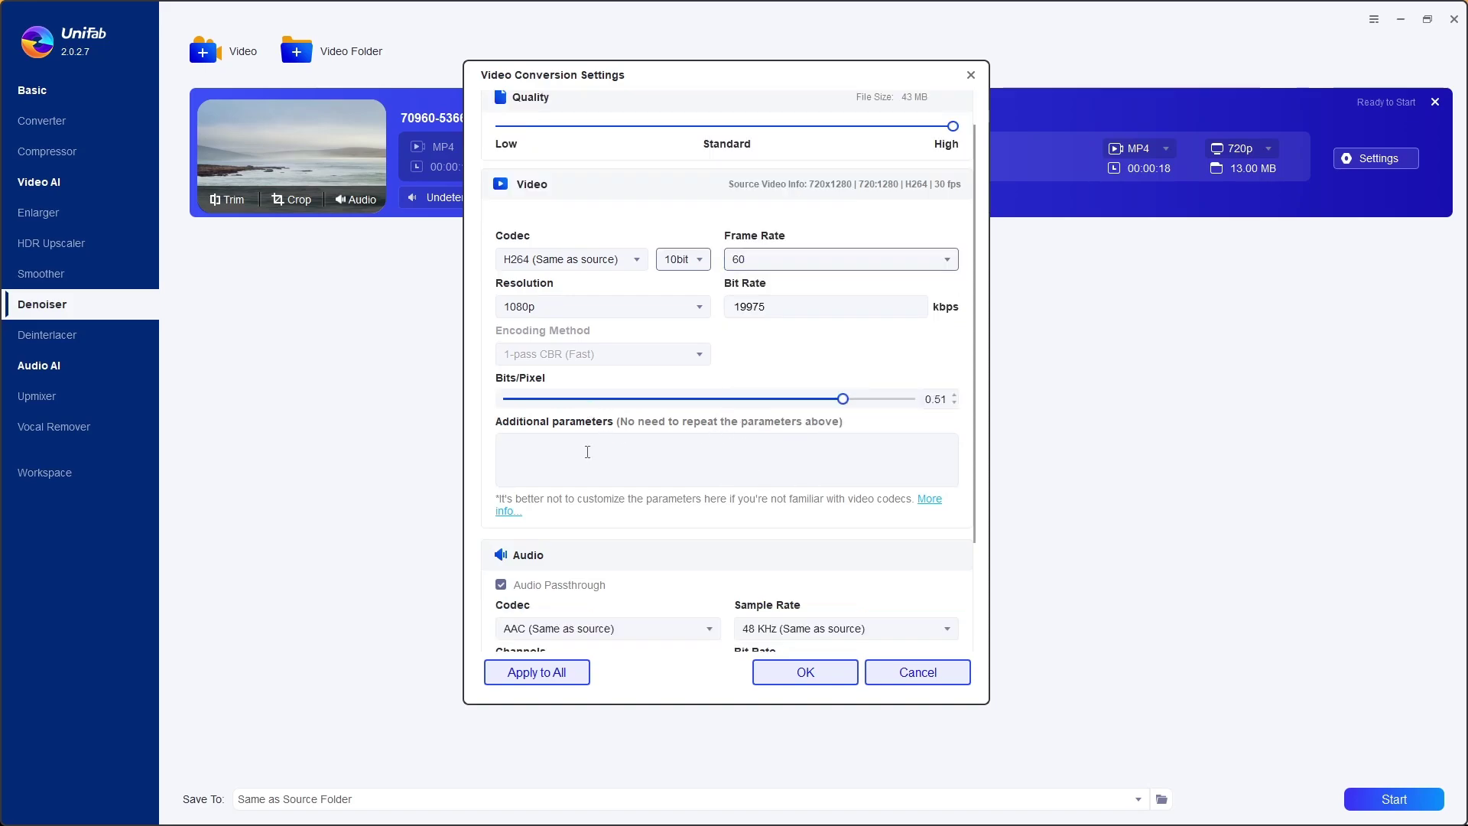
{"action": "left_click_drag", "start_coordinate": [863, 398], "coordinate": [910, 398]}
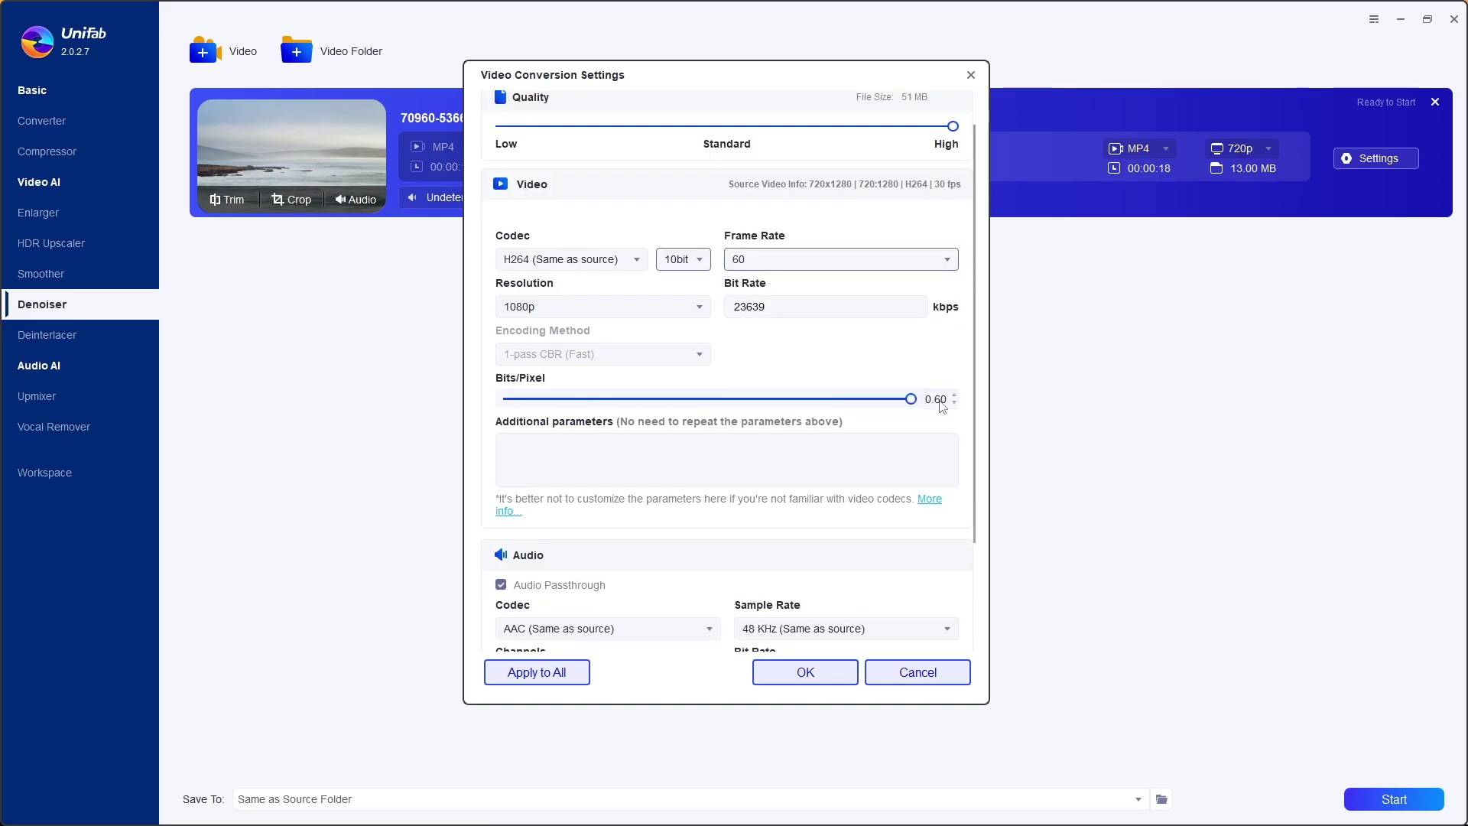
{"action": "scroll", "coordinate": [526, 476], "scroll_direction": "down", "scroll_amount": 2}
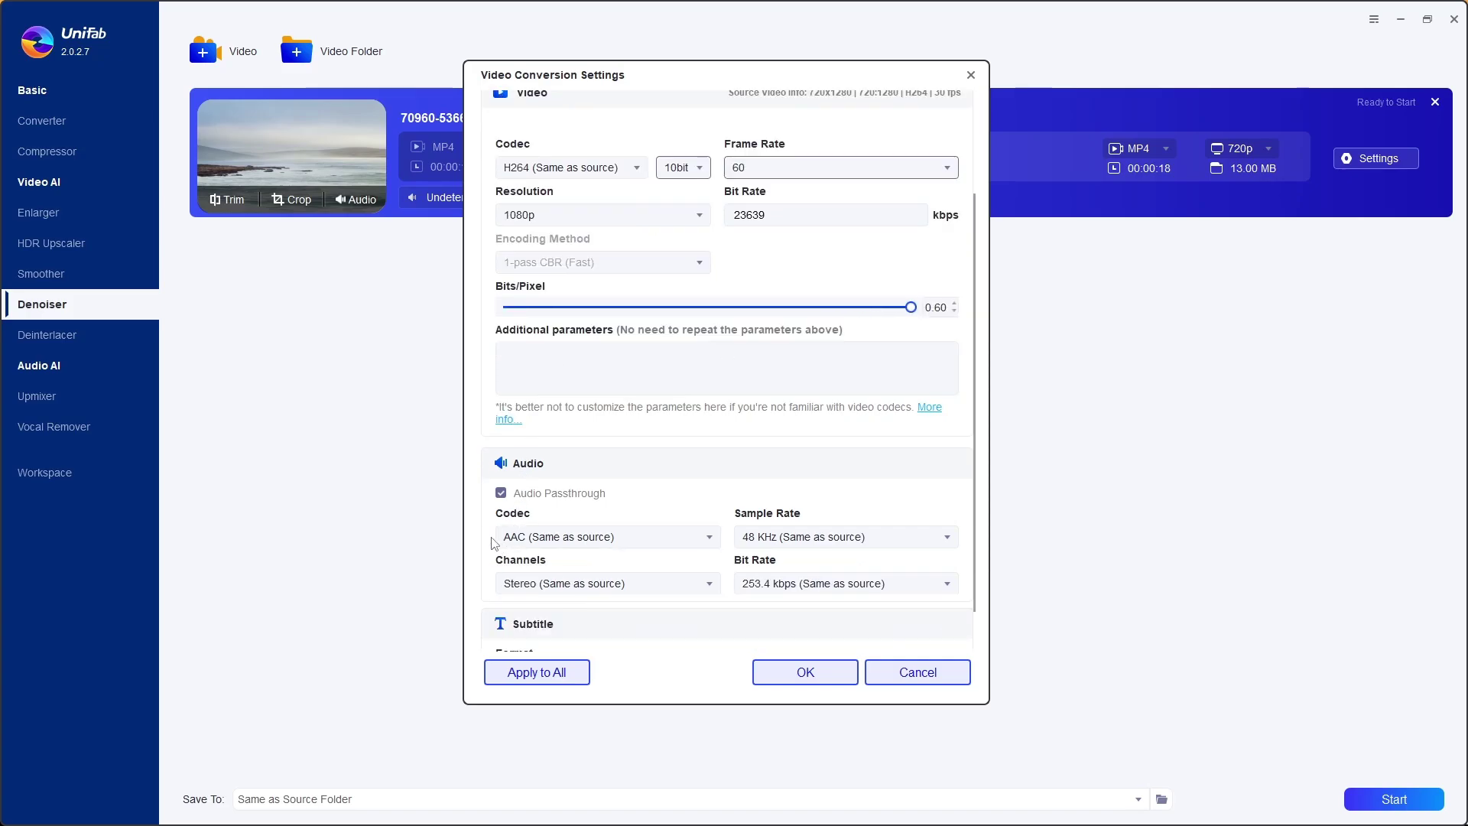
{"action": "scroll", "coordinate": [513, 514], "scroll_direction": "down", "scroll_amount": 1}
{"action": "scroll", "coordinate": [617, 470], "scroll_direction": "down", "scroll_amount": 1}
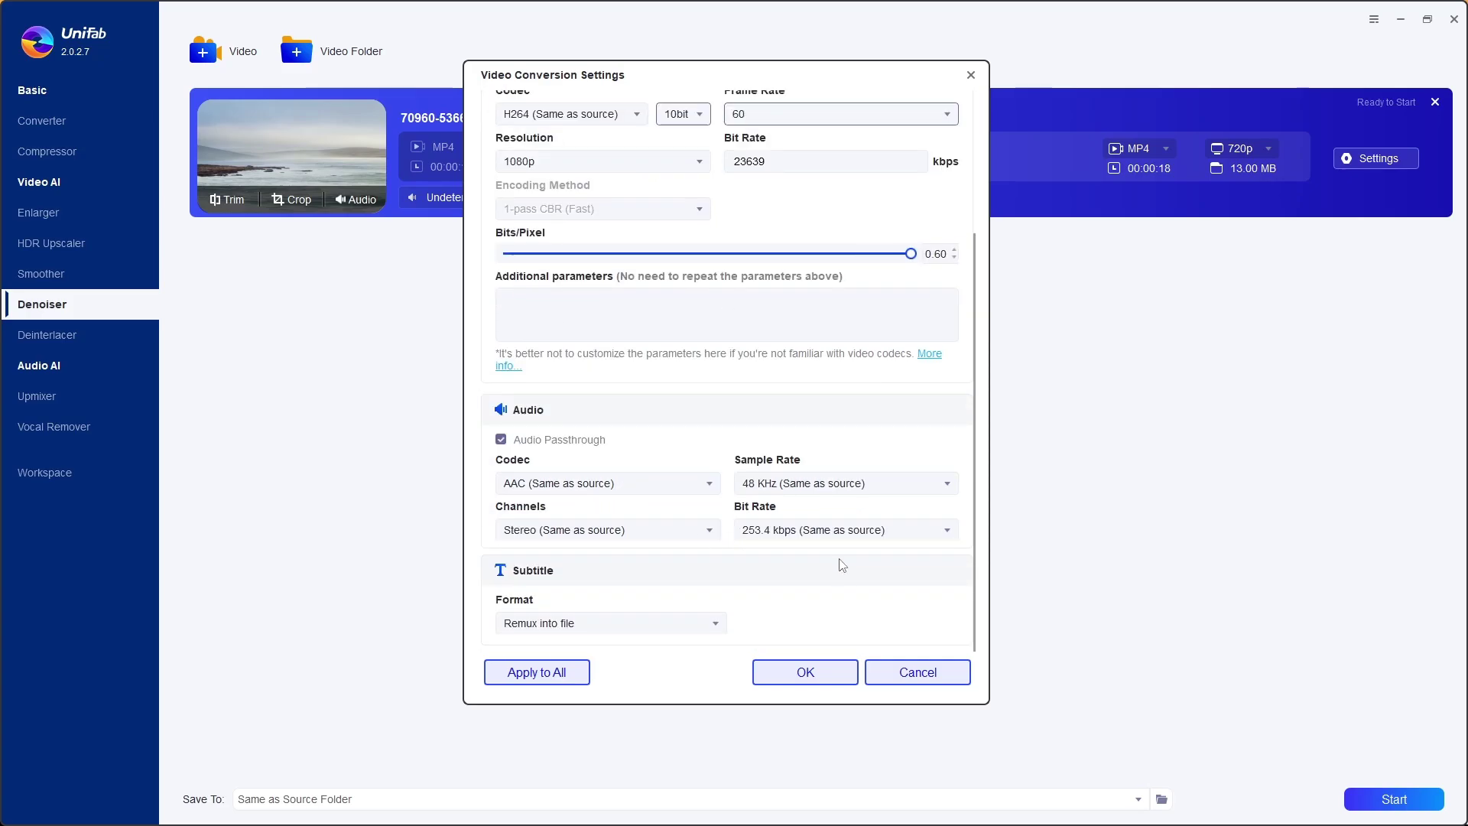
{"action": "scroll", "coordinate": [778, 589], "scroll_direction": "up", "scroll_amount": 3}
{"action": "left_click", "coordinate": [786, 672]}
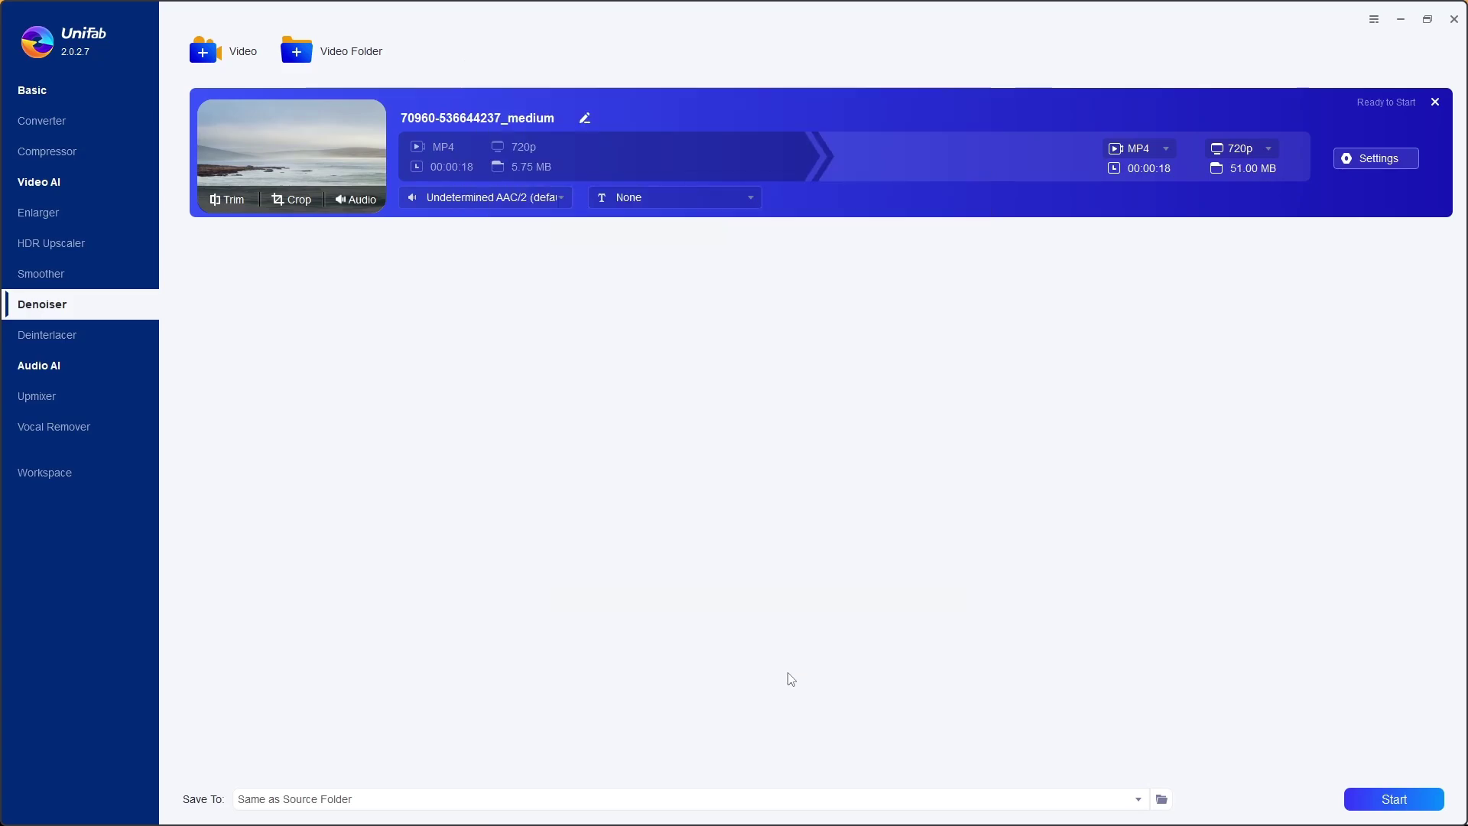
{"action": "left_click", "coordinate": [1421, 802]}
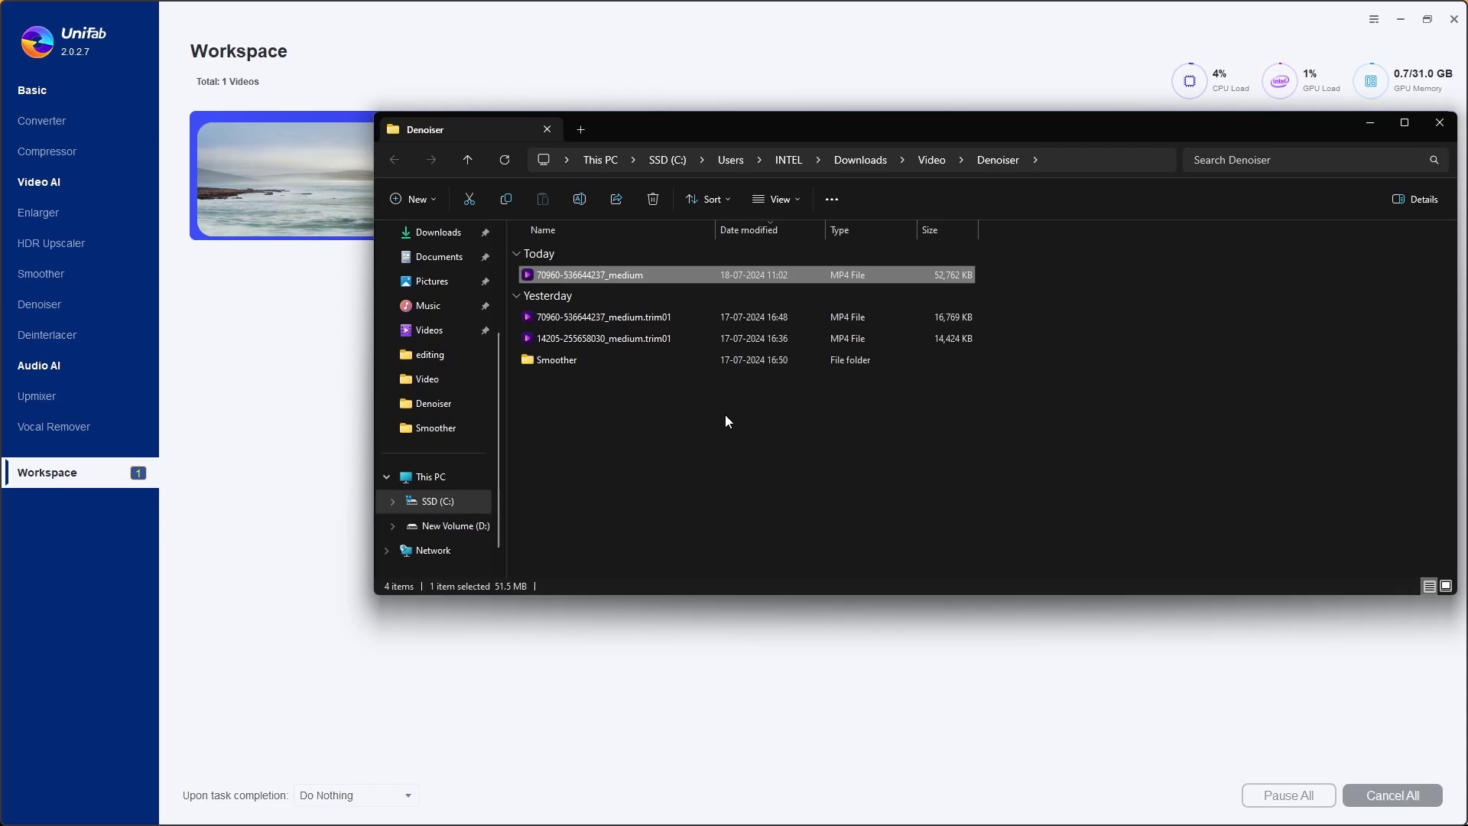
{"action": "double_click", "coordinate": [692, 278]}
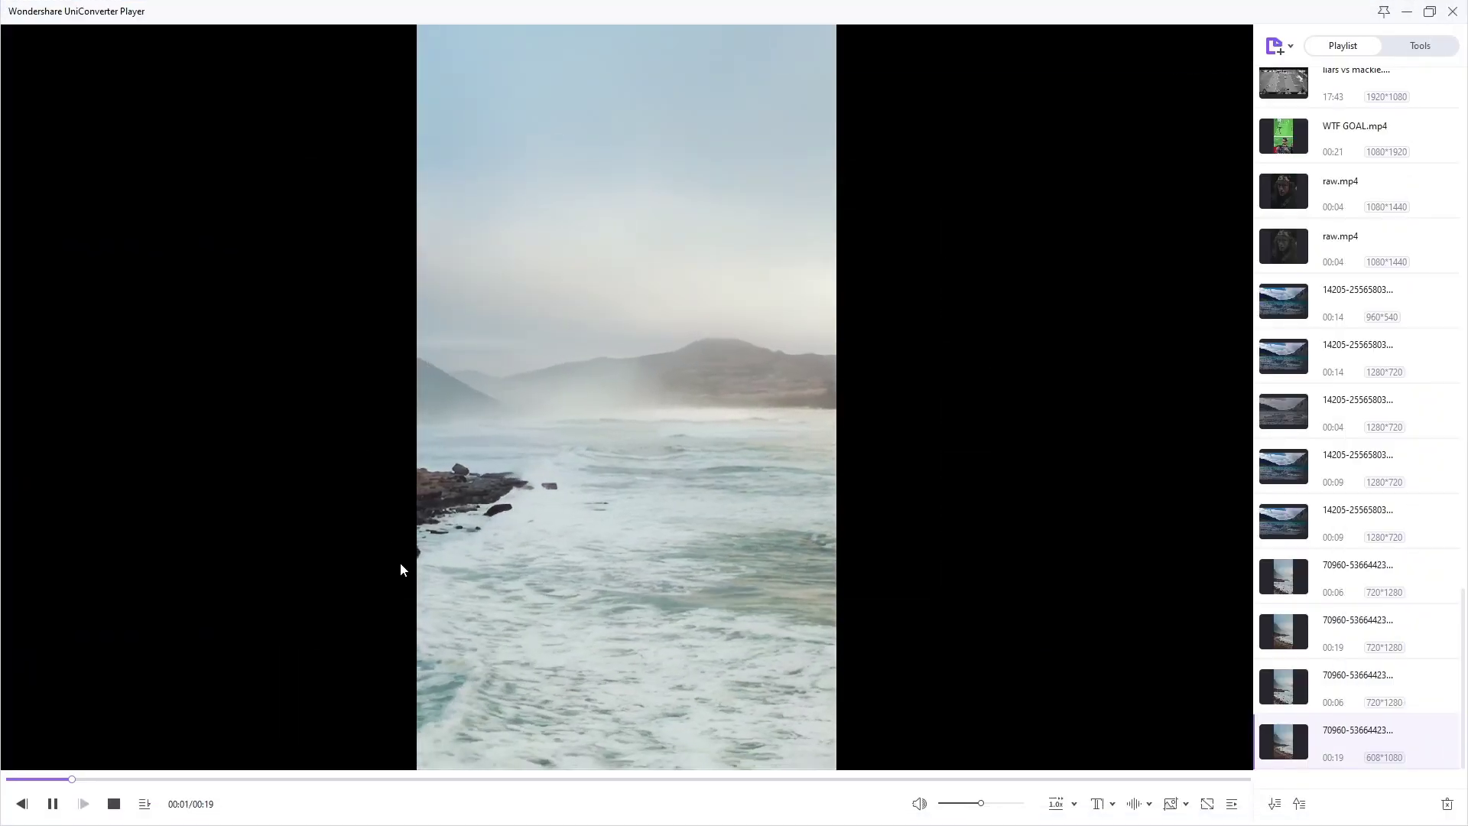
Skip ahead in the denoised clip, then close the player.
{"action": "left_click", "coordinate": [806, 779]}
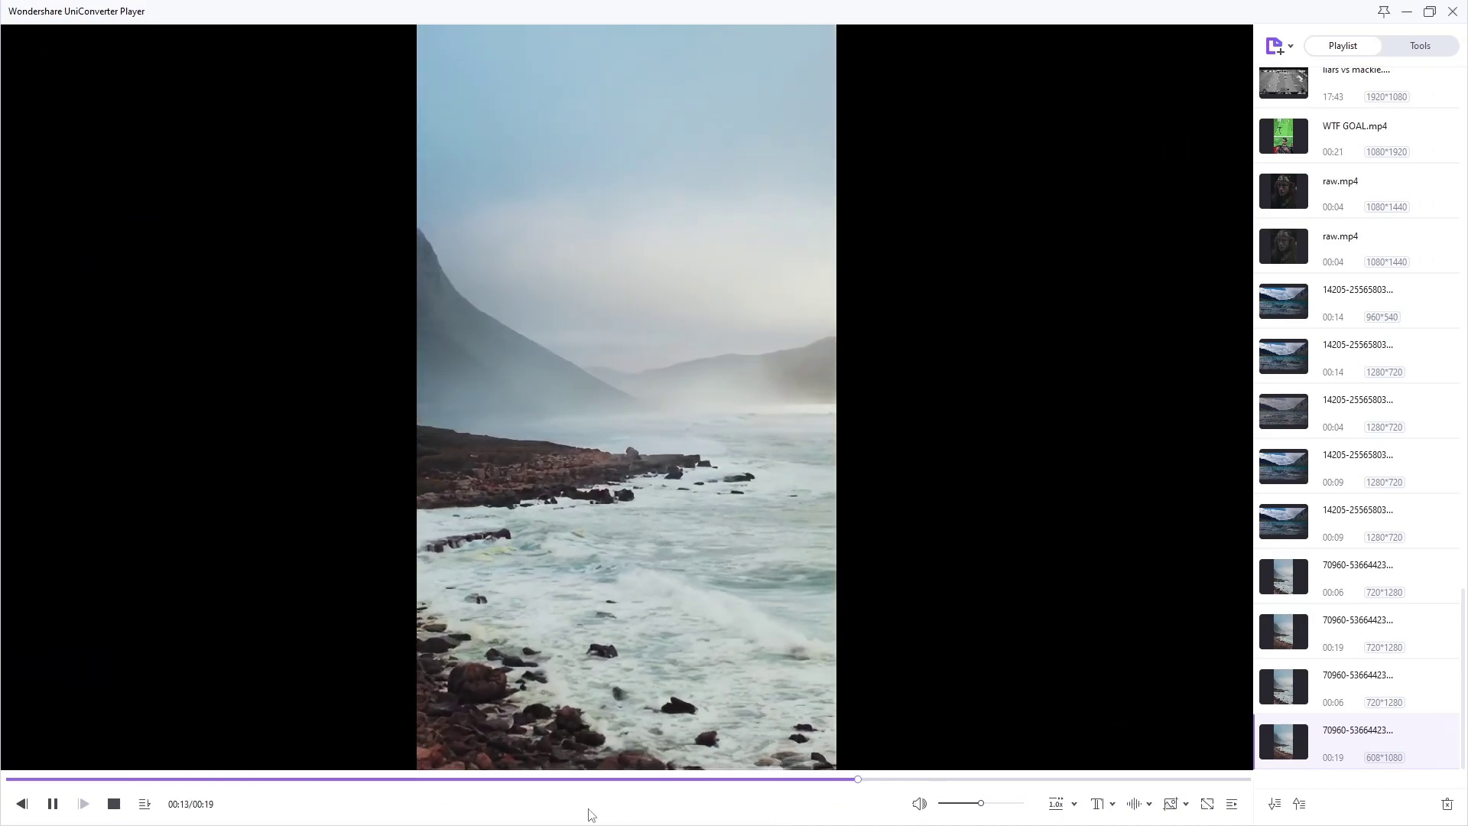
{"action": "left_click", "coordinate": [1452, 11]}
Switch to the Enlarger and drop the sea video into it.
{"action": "left_click", "coordinate": [46, 120]}
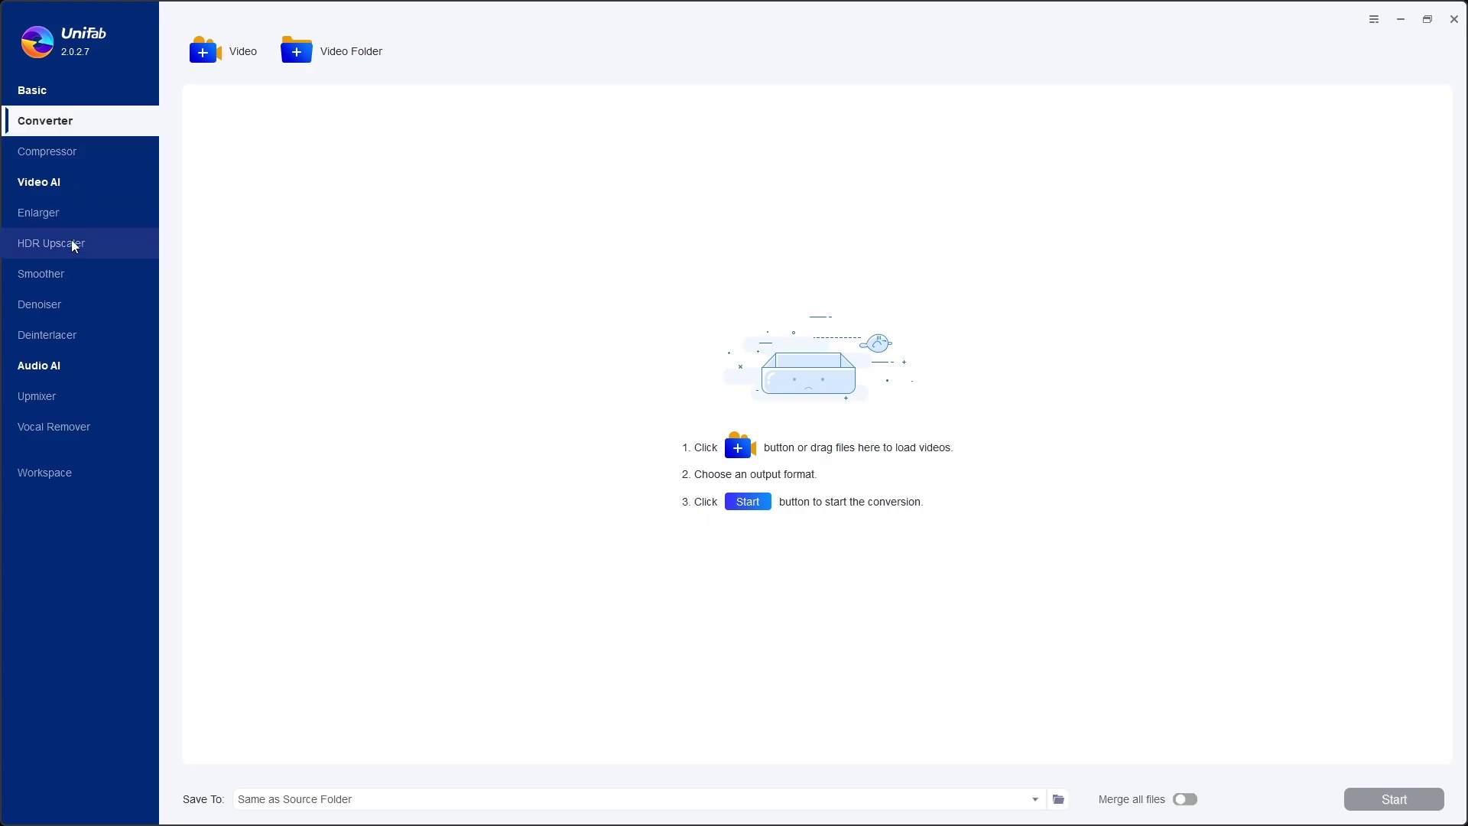
{"action": "left_click", "coordinate": [69, 213]}
{"action": "left_click_drag", "start_coordinate": [183, 260], "coordinate": [942, 444]}
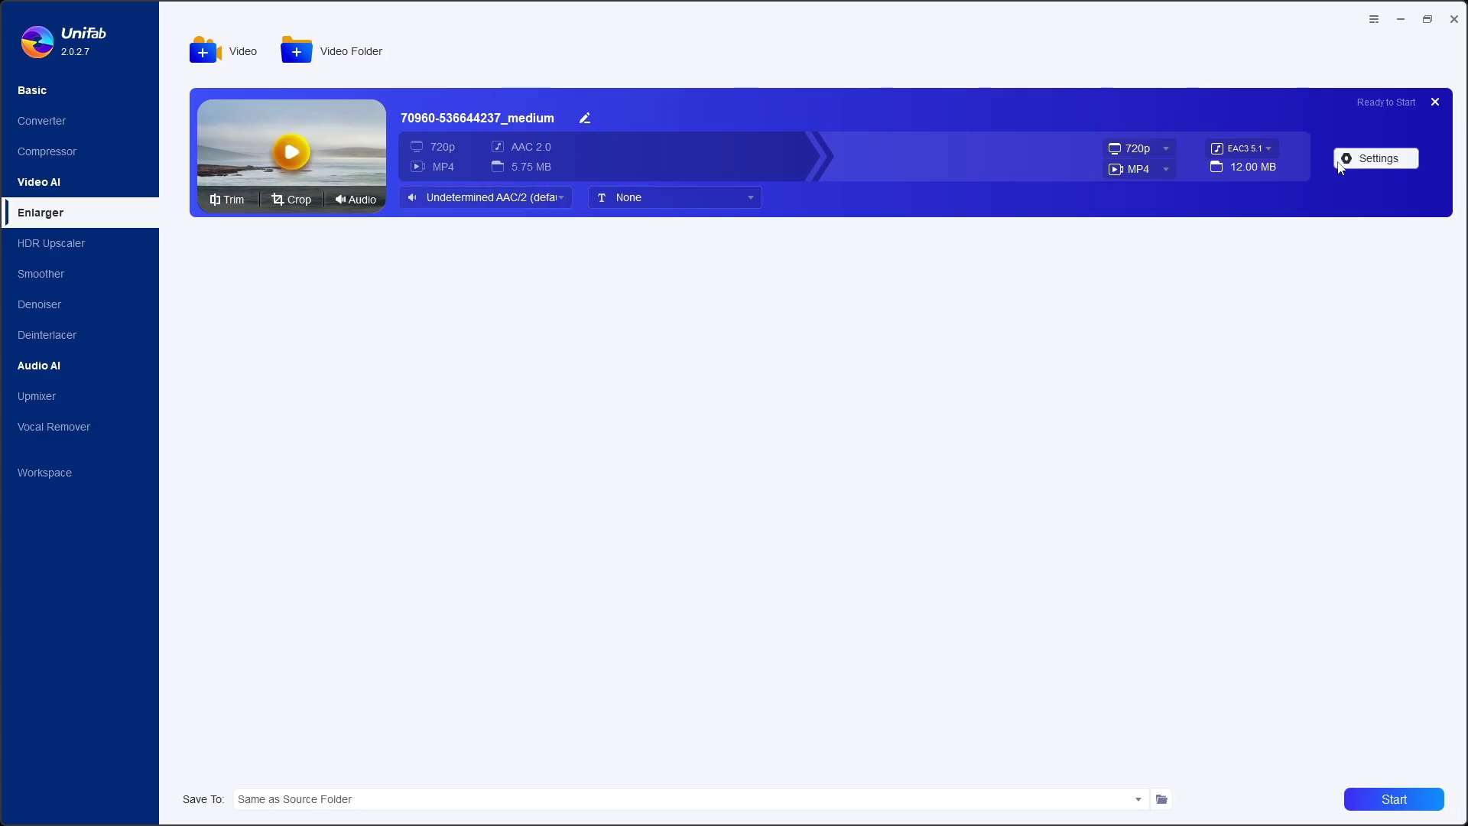
Set High quality, Universal Enhancer model, H264 codec and 10bit depth in the enlargement settings.
{"action": "left_click", "coordinate": [1375, 158]}
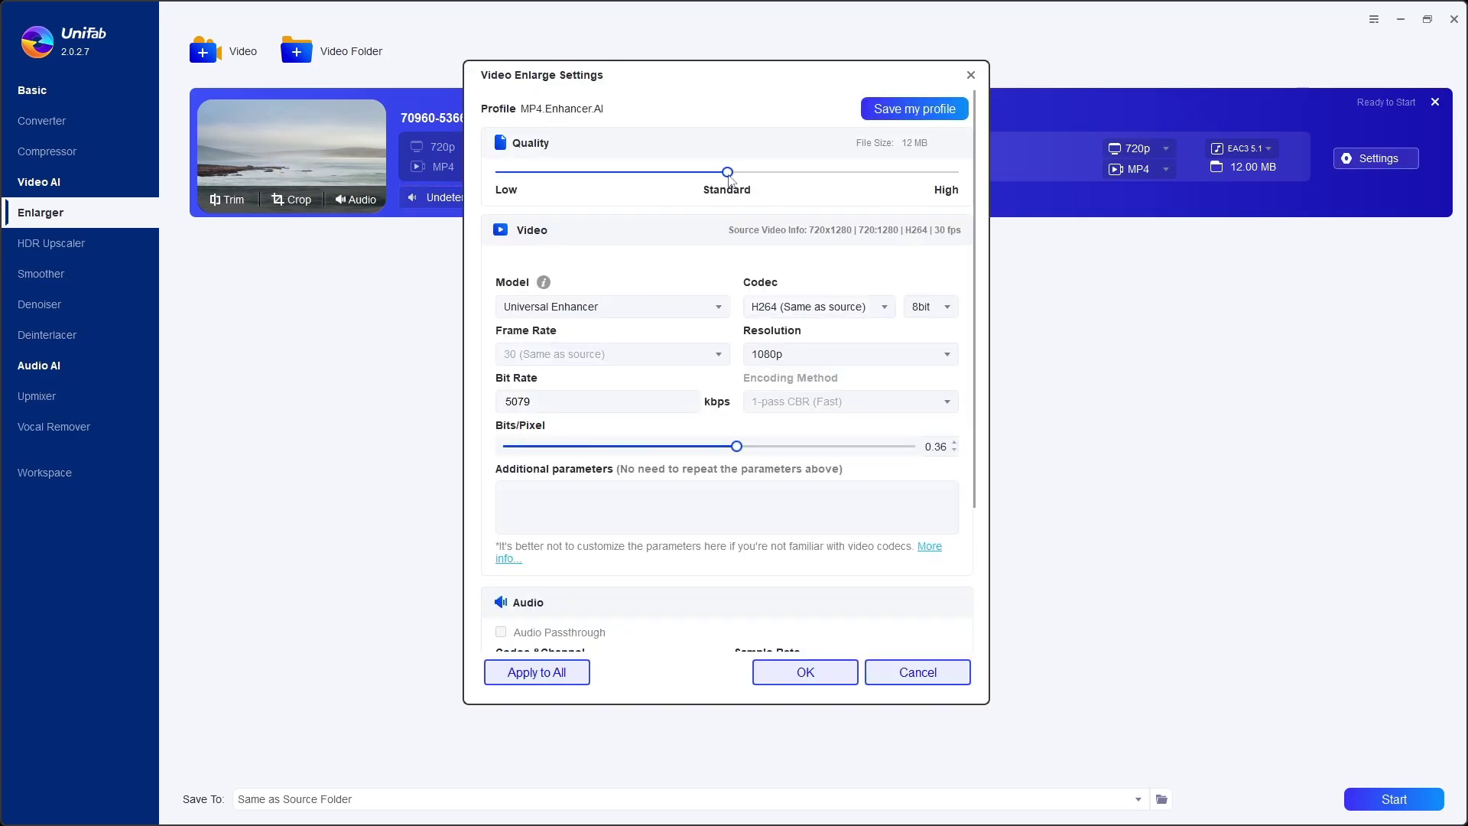
{"action": "left_click_drag", "start_coordinate": [729, 178], "coordinate": [954, 175]}
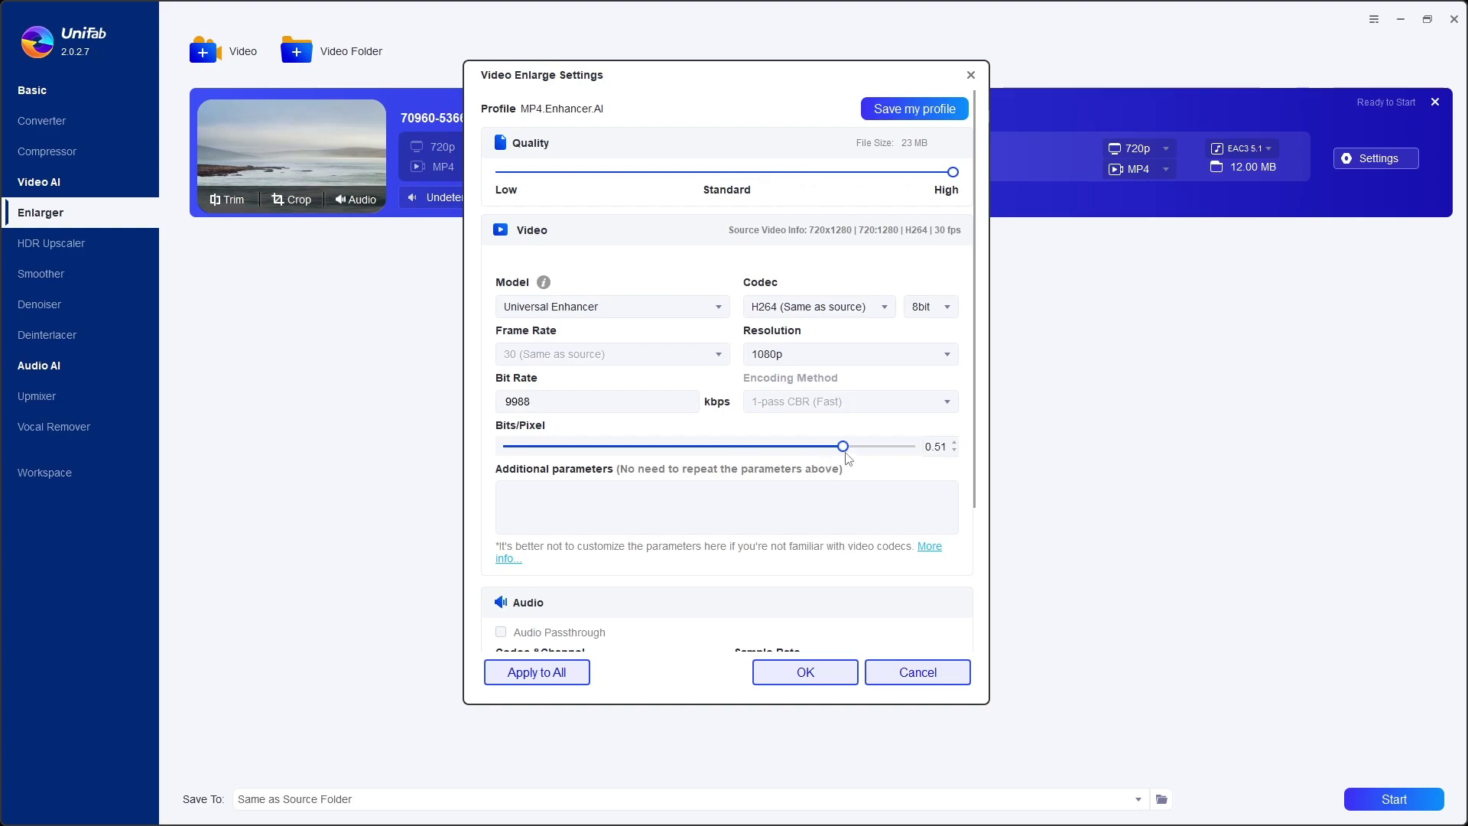
{"action": "left_click", "coordinate": [644, 314]}
{"action": "left_click", "coordinate": [643, 321]}
{"action": "left_click", "coordinate": [826, 313]}
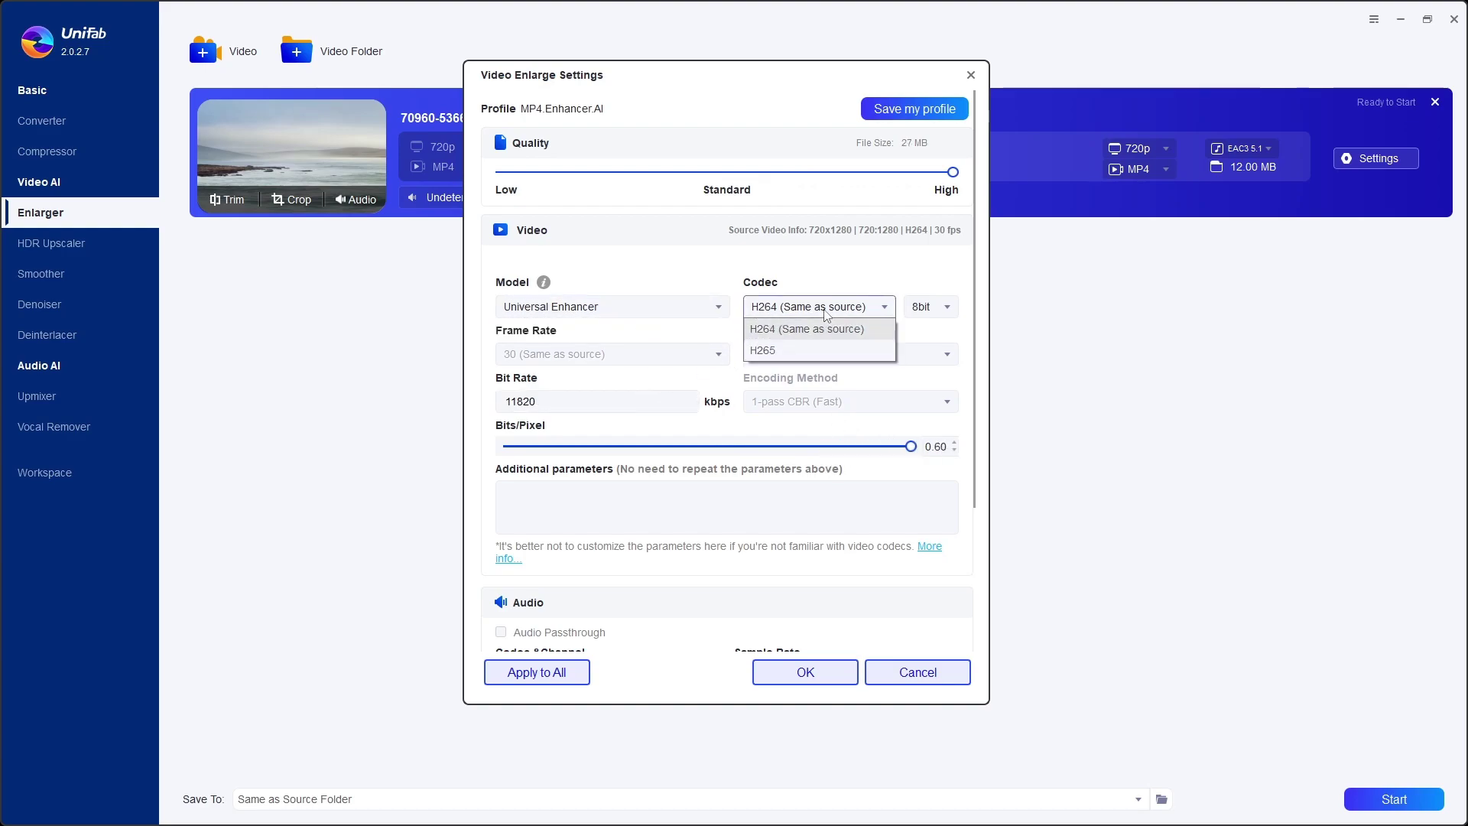
{"action": "left_click", "coordinate": [824, 313]}
{"action": "left_click", "coordinate": [929, 306]}
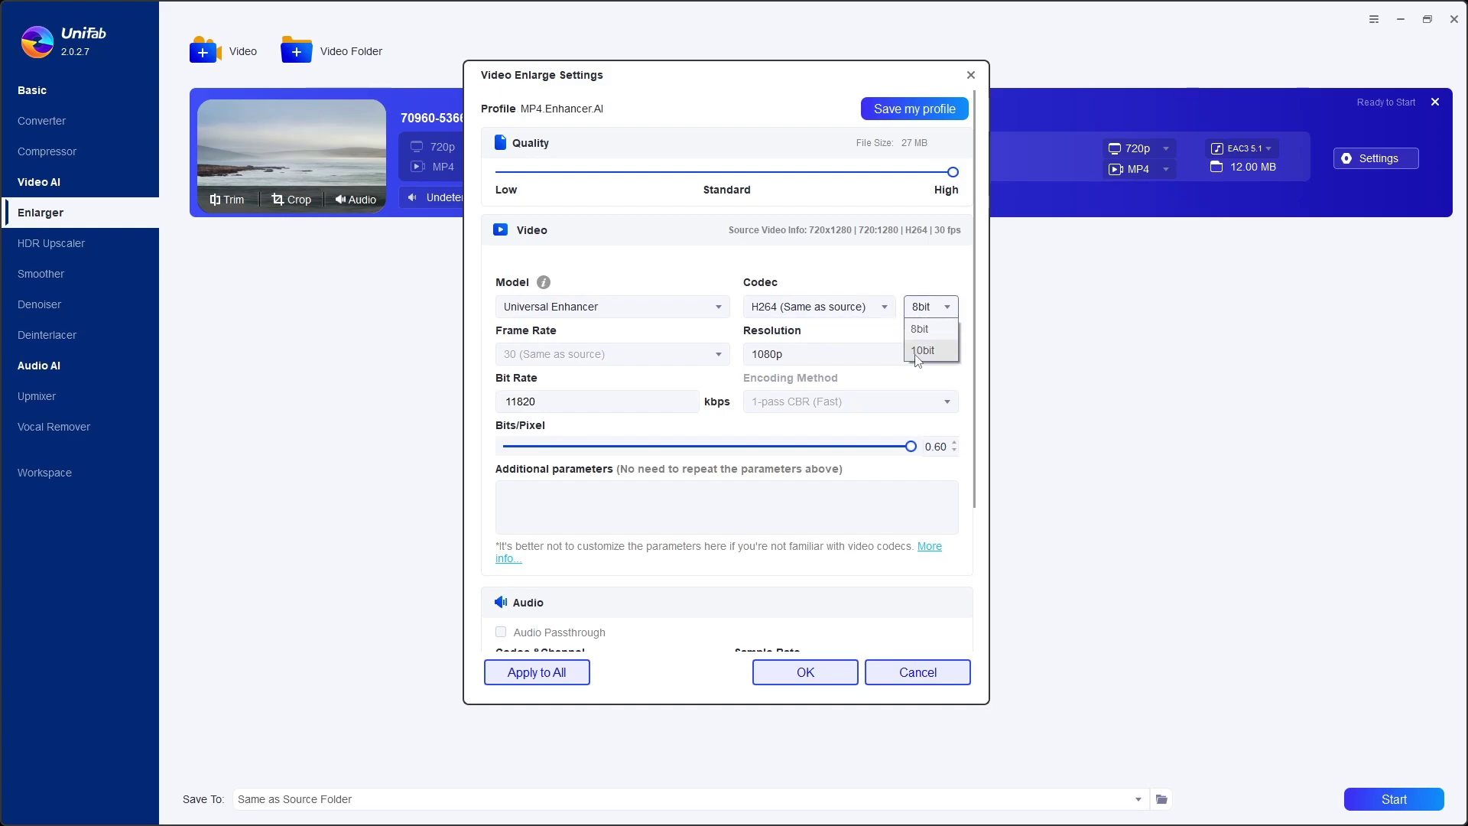
{"action": "left_click", "coordinate": [925, 350]}
Set the output resolution to 4k and apply the enlargement settings.
{"action": "left_click", "coordinate": [841, 358]}
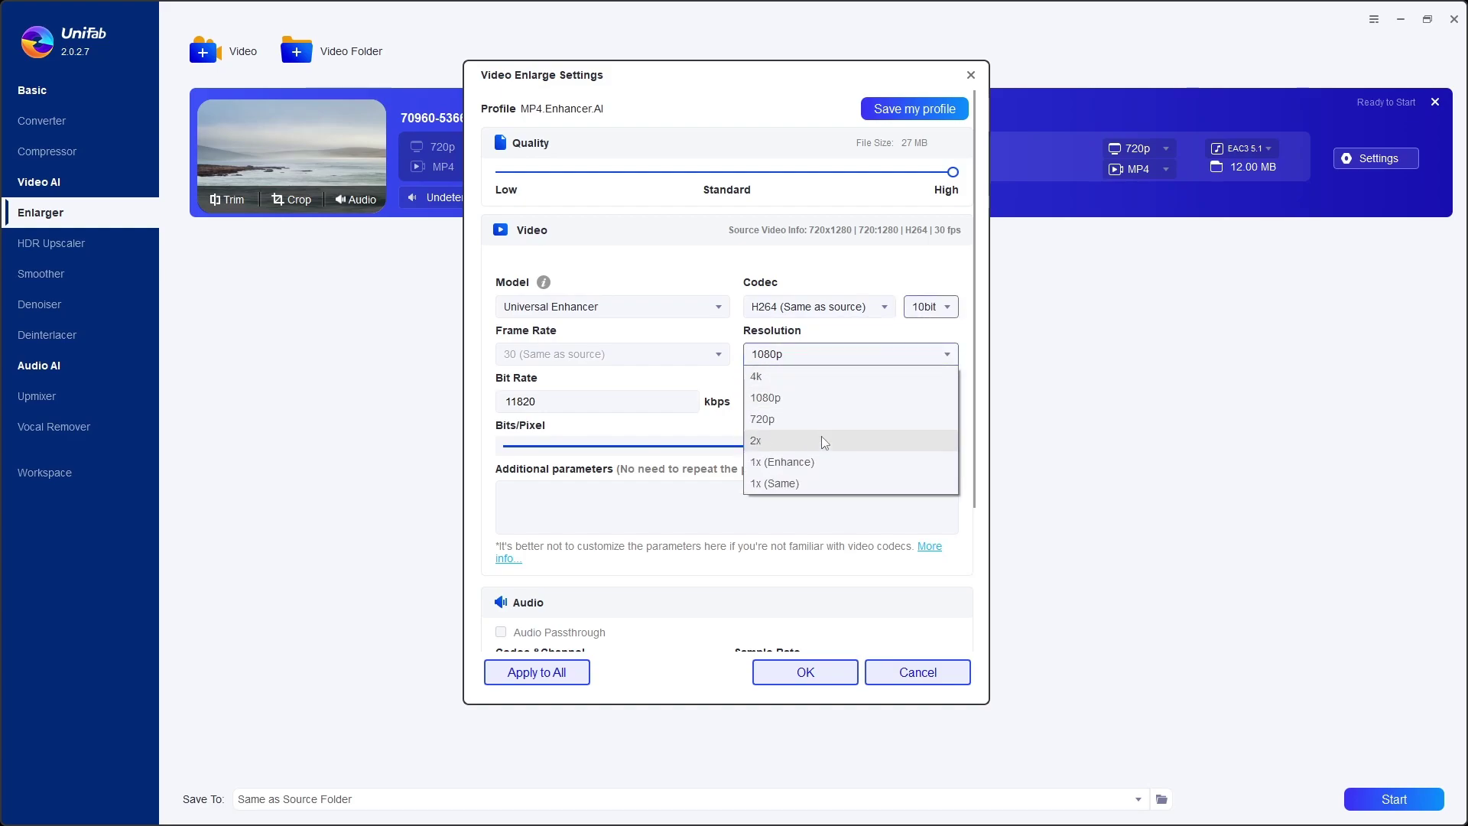
{"action": "left_click", "coordinate": [822, 378]}
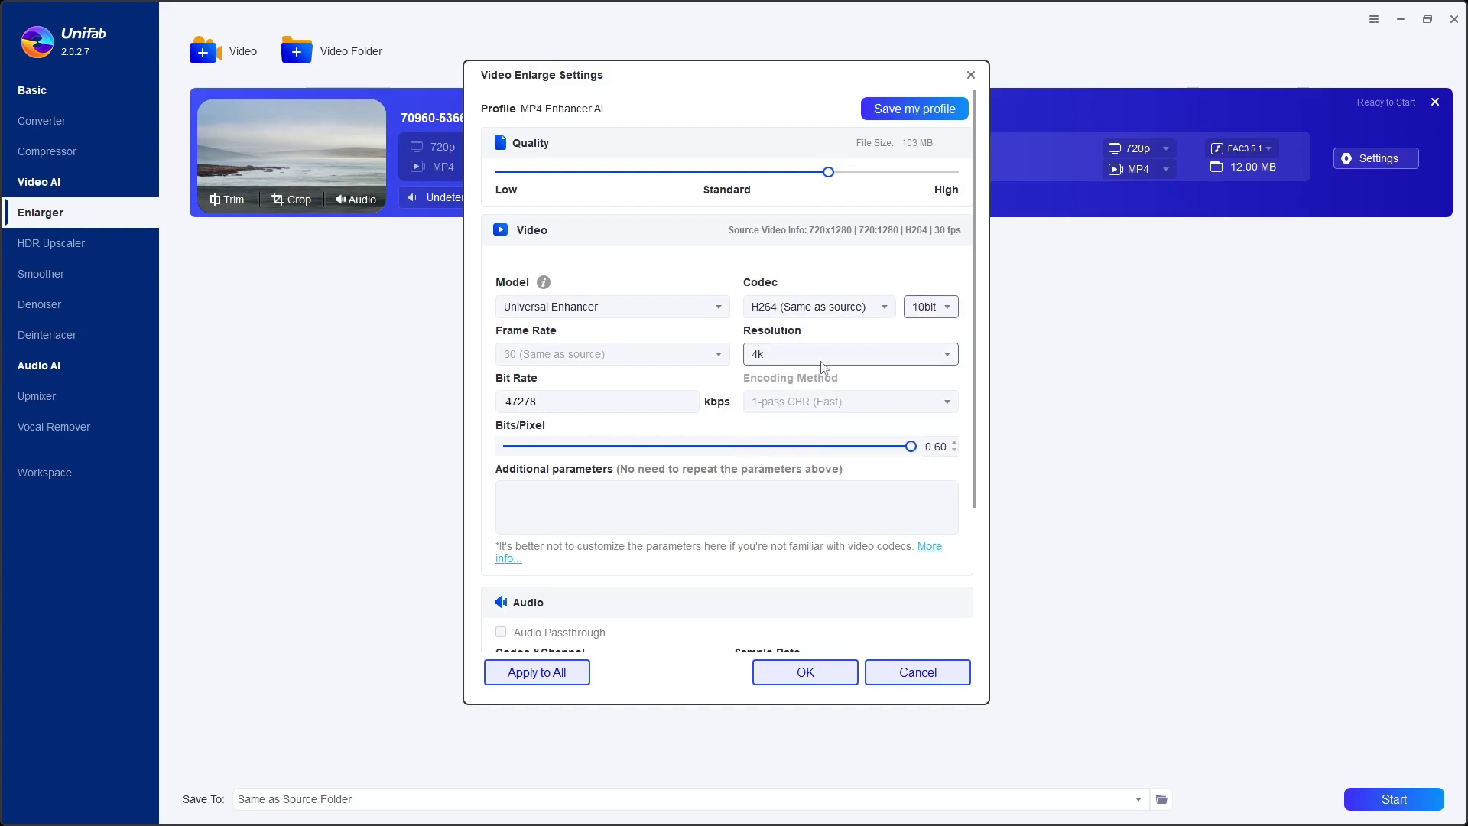
{"action": "left_click", "coordinate": [818, 359]}
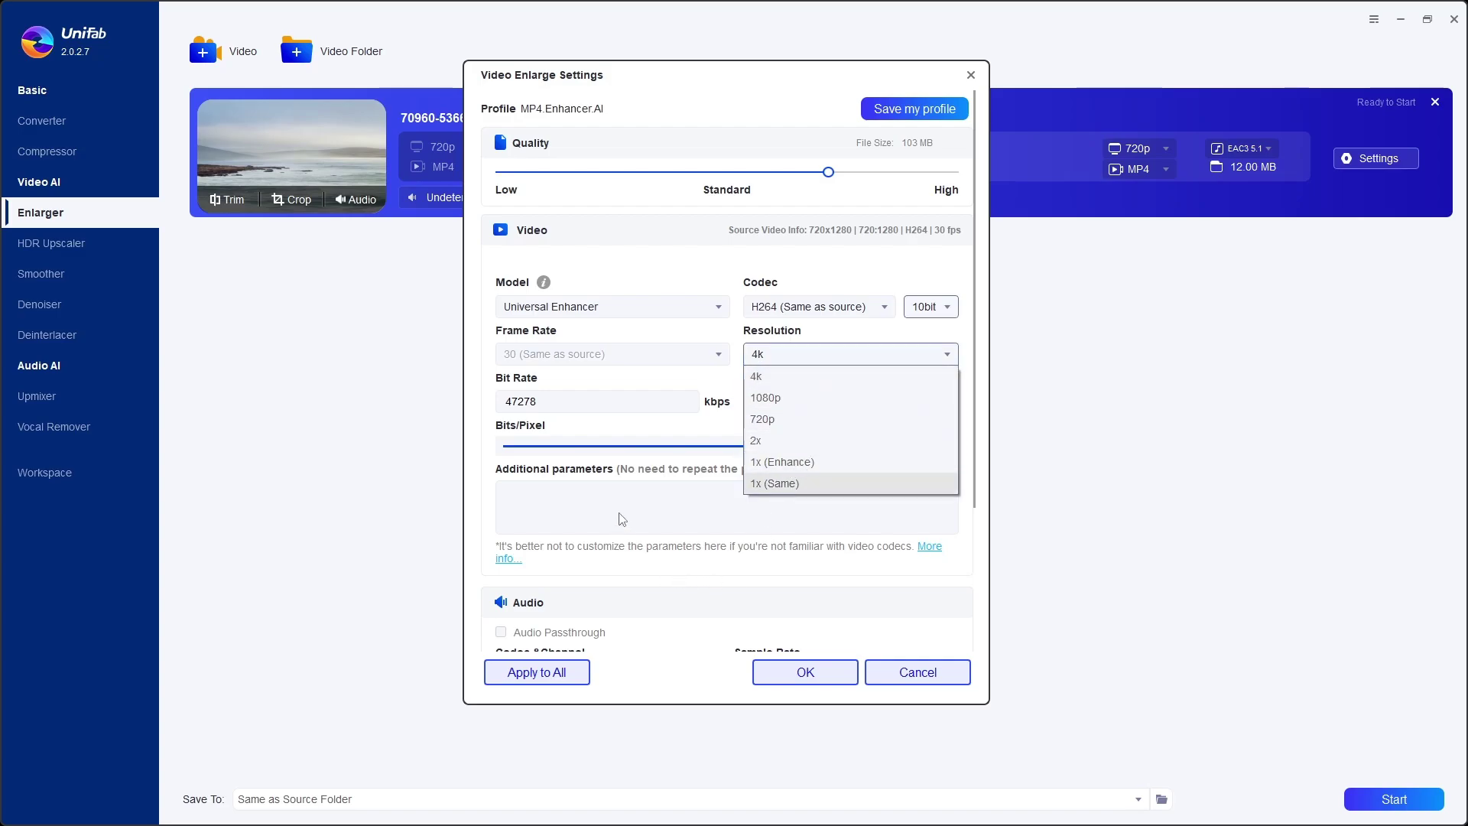
{"action": "left_click", "coordinate": [672, 472]}
{"action": "scroll", "coordinate": [684, 457], "scroll_direction": "down", "scroll_amount": 3}
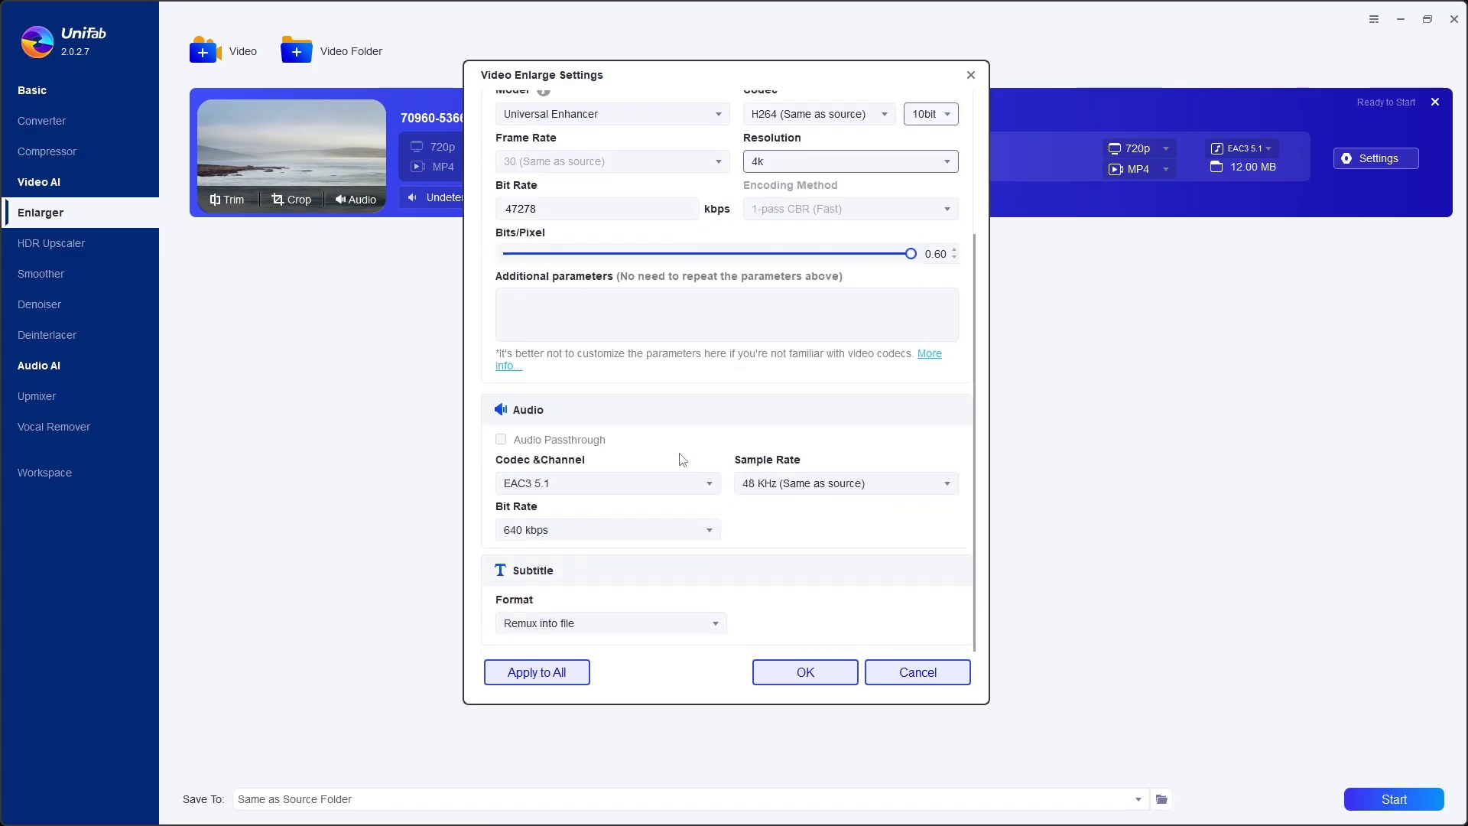
{"action": "scroll", "coordinate": [684, 457], "scroll_direction": "up", "scroll_amount": 3}
{"action": "left_click", "coordinate": [842, 674]}
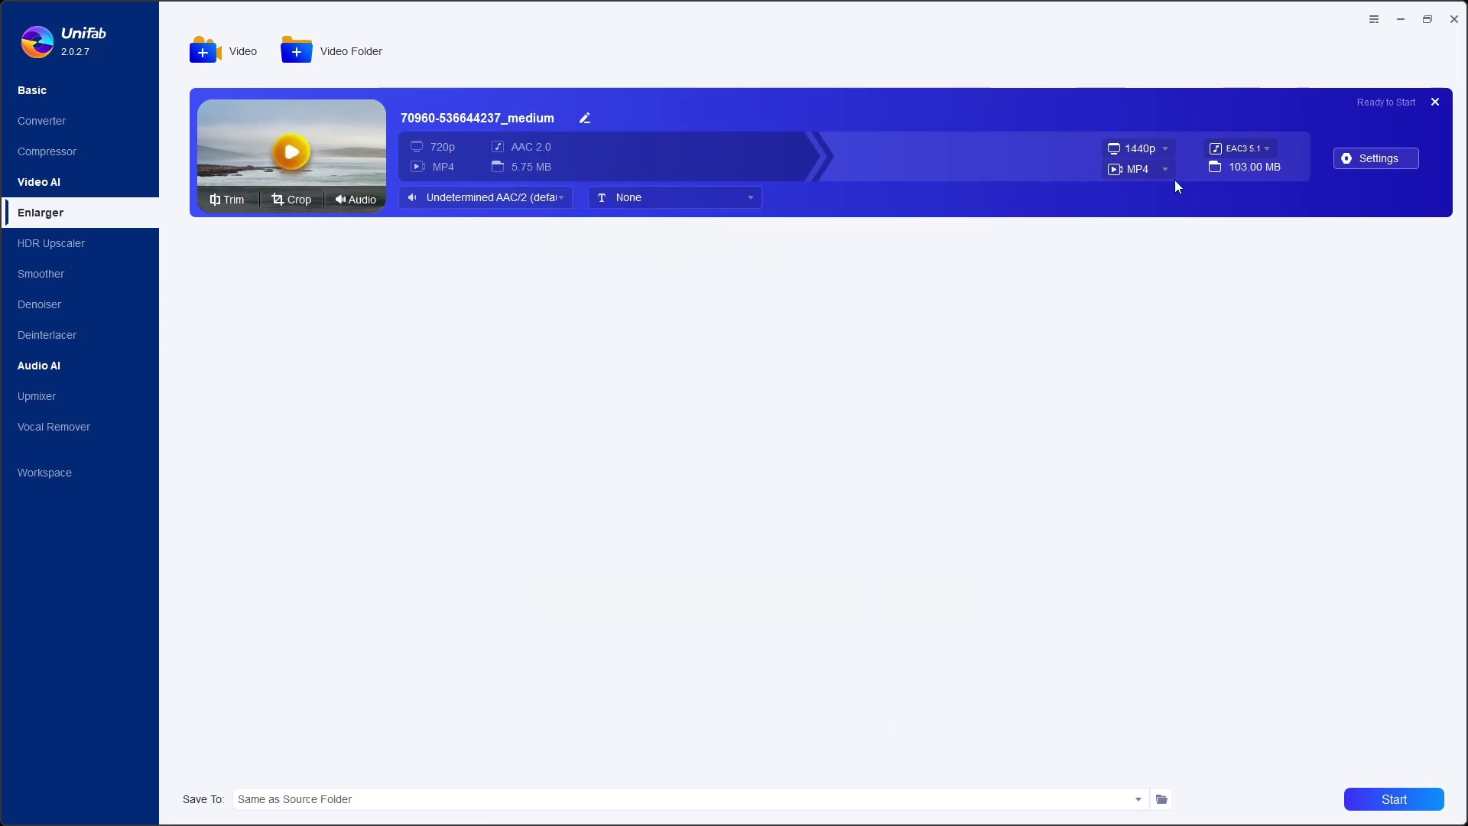
Start the 4k enlargement of the sea video.
{"action": "left_click", "coordinate": [780, 485]}
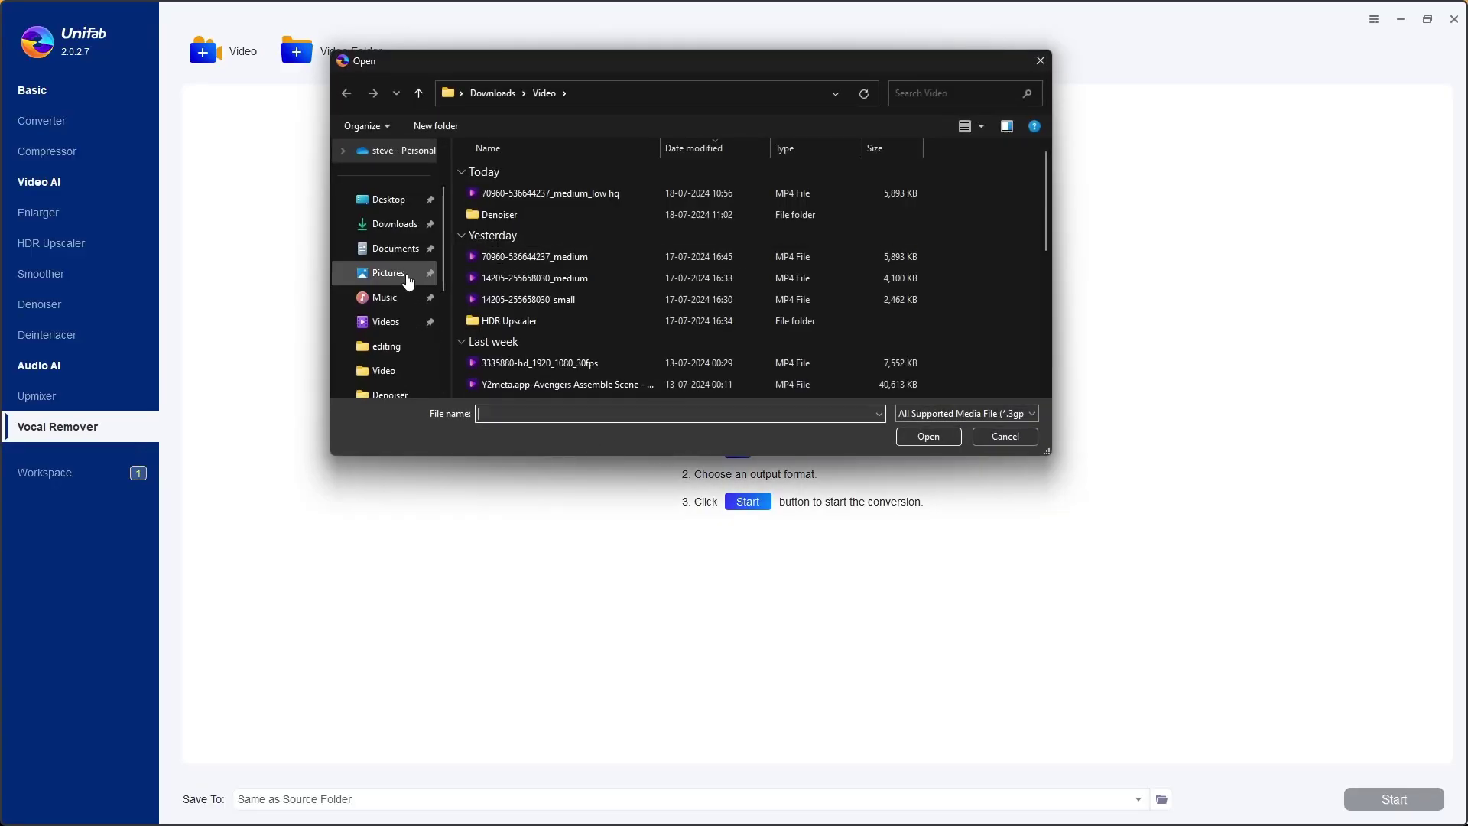
Load the dialouge MP3 from the Downloads folder into the Vocal Remover.
{"action": "left_click", "coordinate": [394, 223]}
{"action": "scroll", "coordinate": [560, 219], "scroll_direction": "down", "scroll_amount": 5}
{"action": "scroll", "coordinate": [559, 219], "scroll_direction": "down", "scroll_amount": 4}
{"action": "left_click", "coordinate": [627, 373]}
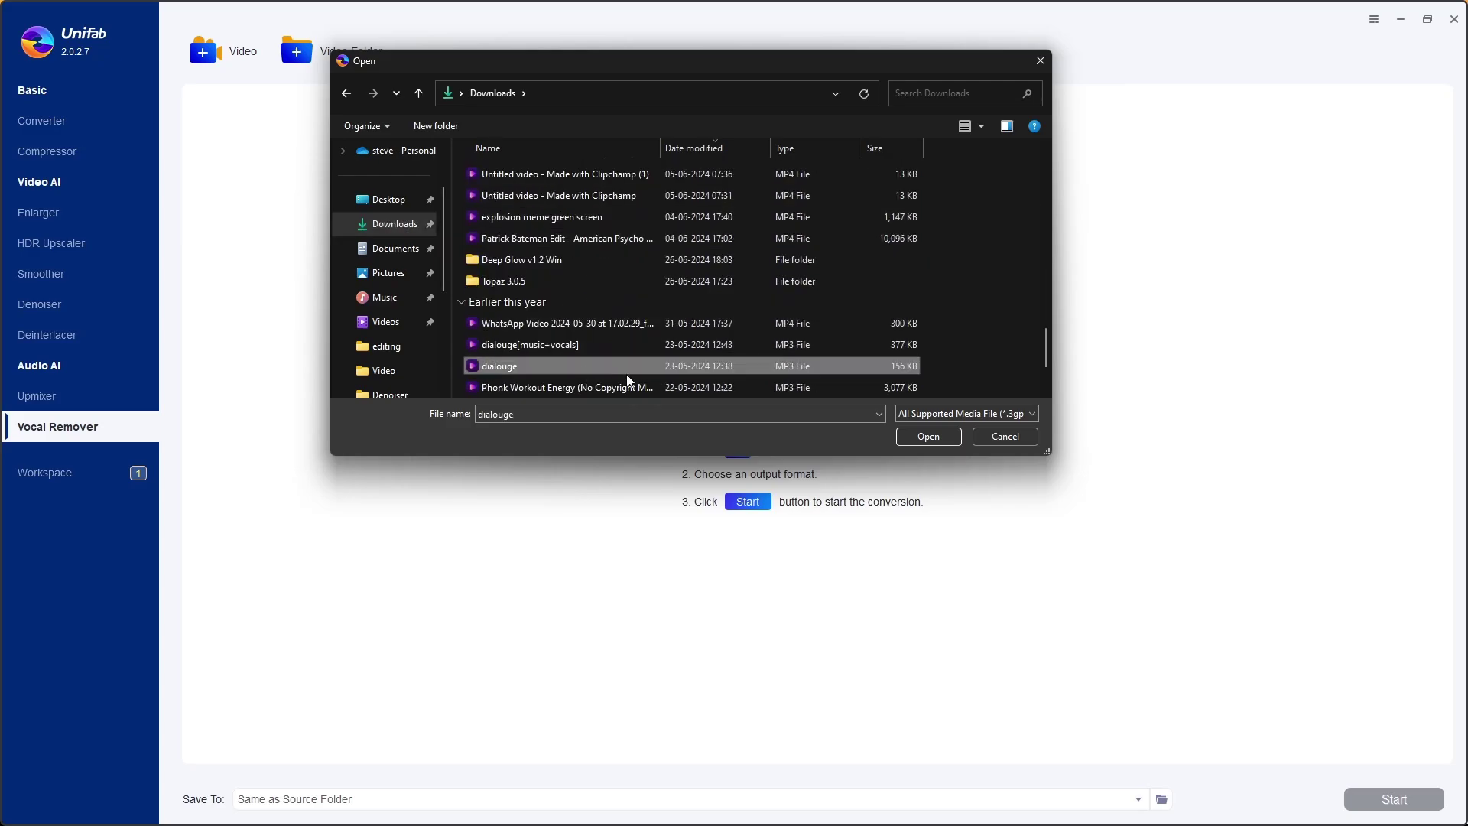
{"action": "left_click", "coordinate": [948, 438]}
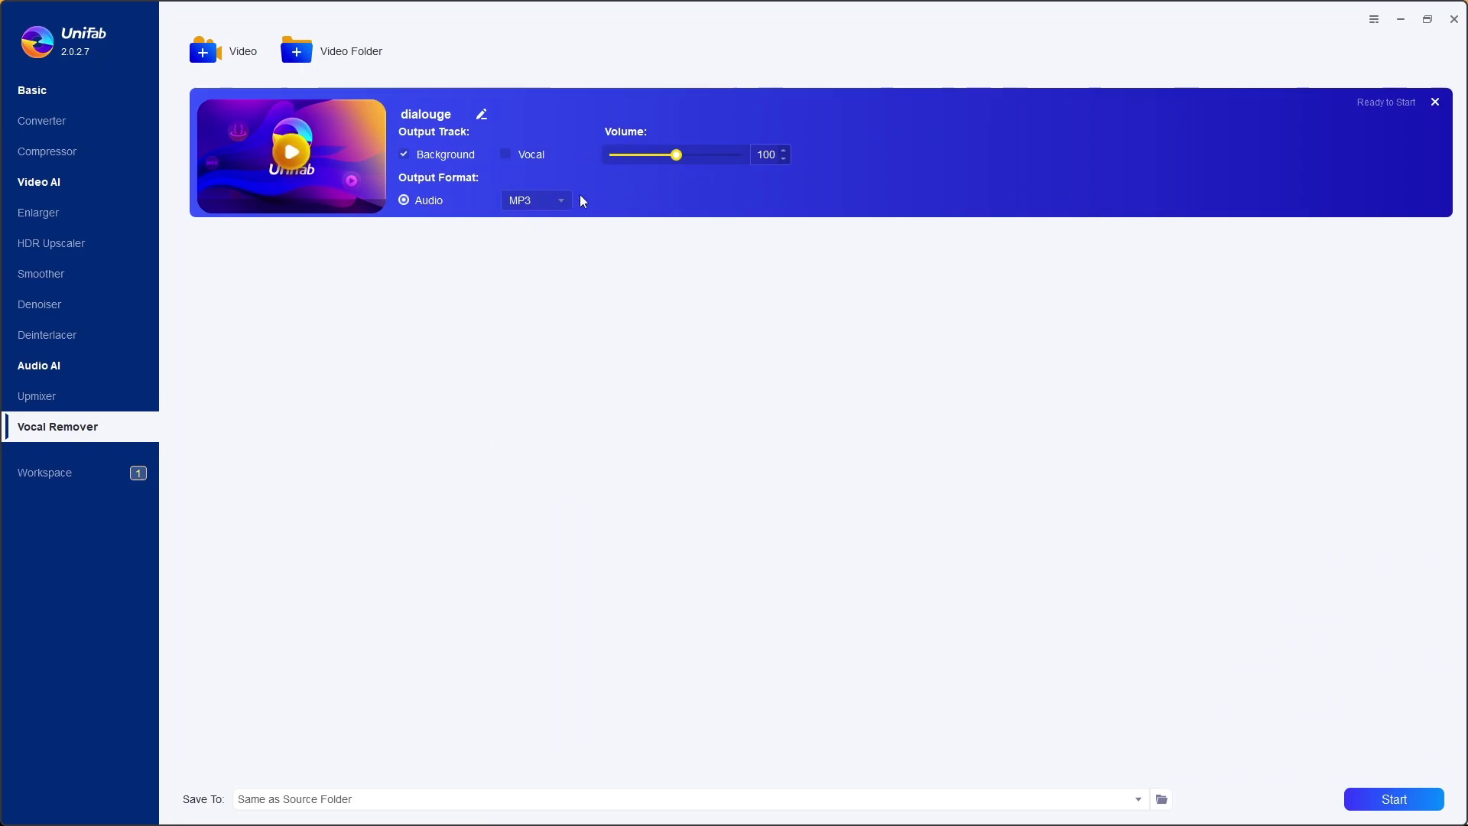
Keep MP3 as the output format and start processing the dialouge audio.
{"action": "left_click", "coordinate": [558, 202]}
{"action": "left_click", "coordinate": [486, 168]}
{"action": "left_click", "coordinate": [1414, 803]}
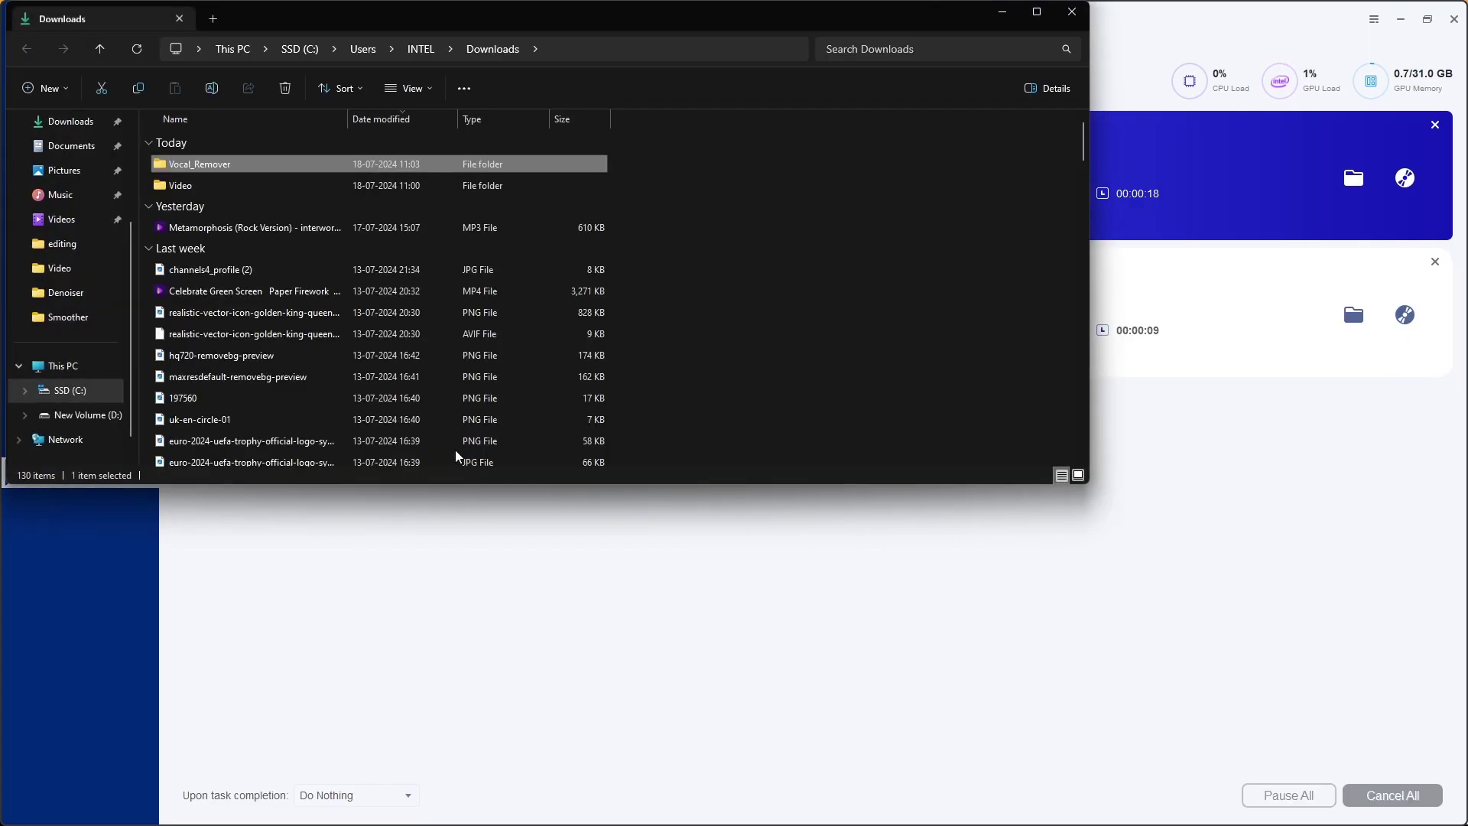
Open the Vocal_Remover folder and play the extracted dialouge_vocal MP3.
{"action": "double_click", "coordinate": [278, 165]}
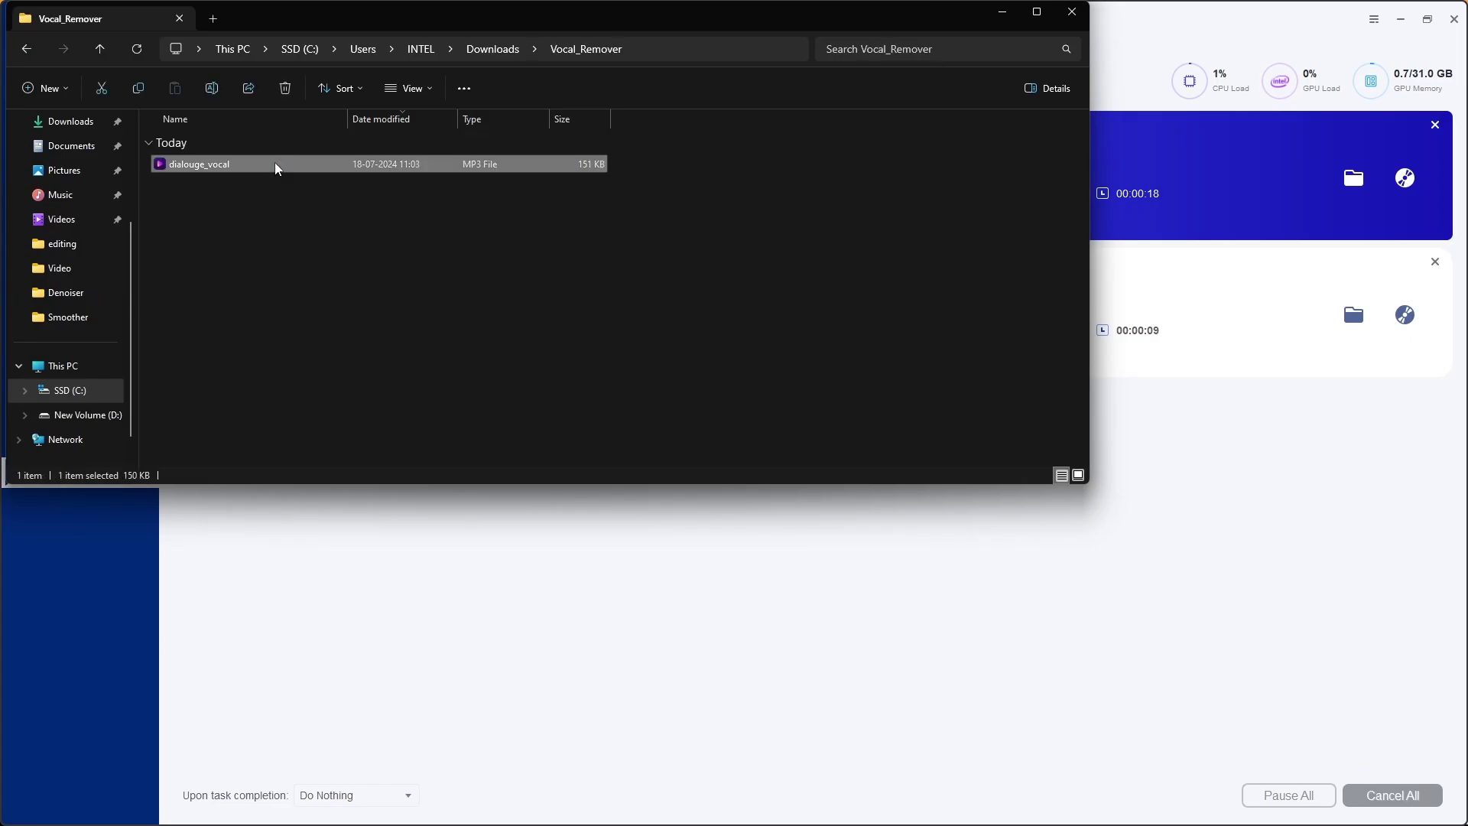
{"action": "double_click", "coordinate": [277, 166]}
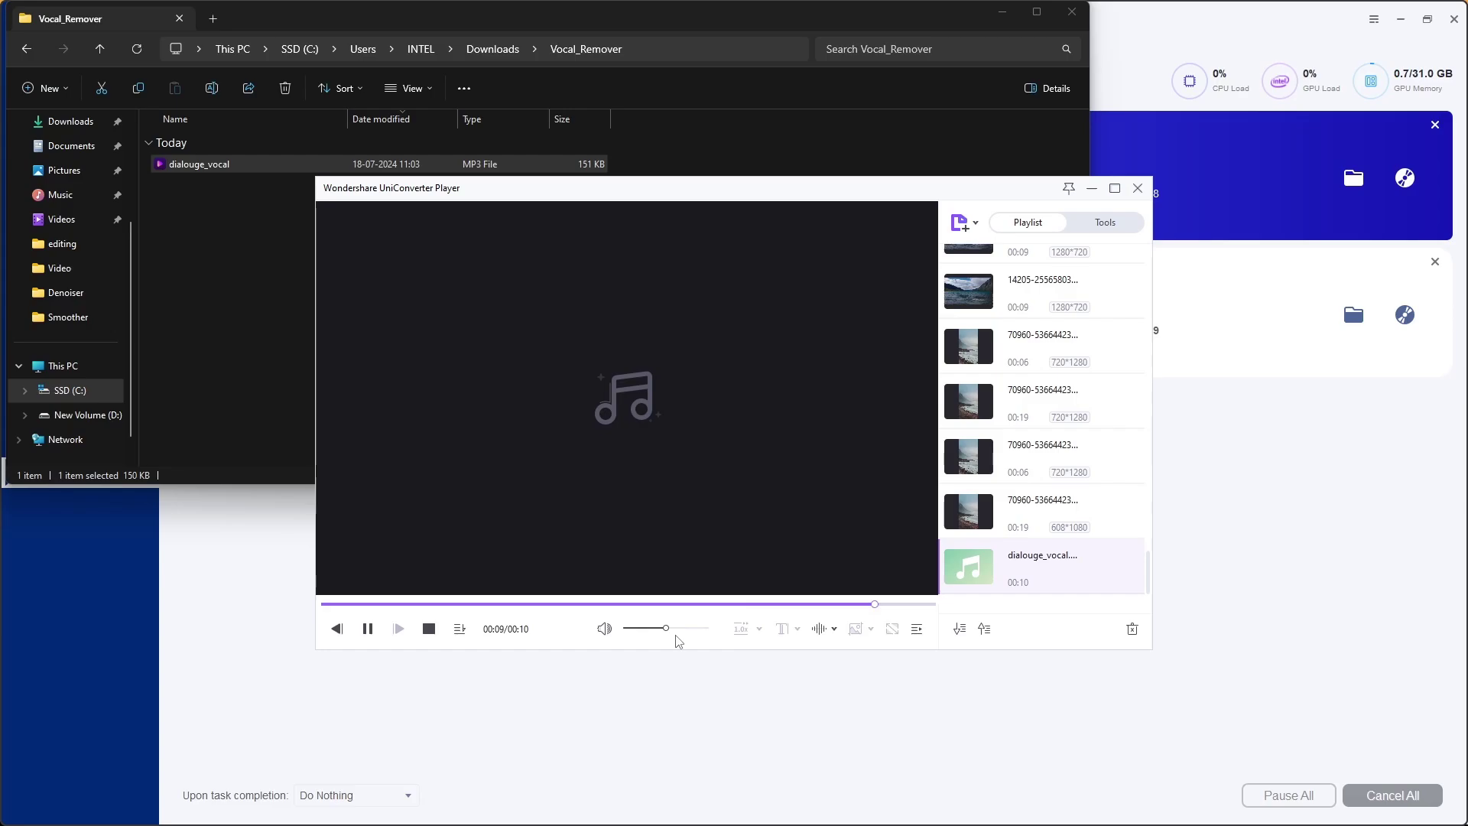
Close the player and minimise File Explorer to reveal both finished tasks in the Workspace.
{"action": "left_click", "coordinate": [1136, 186]}
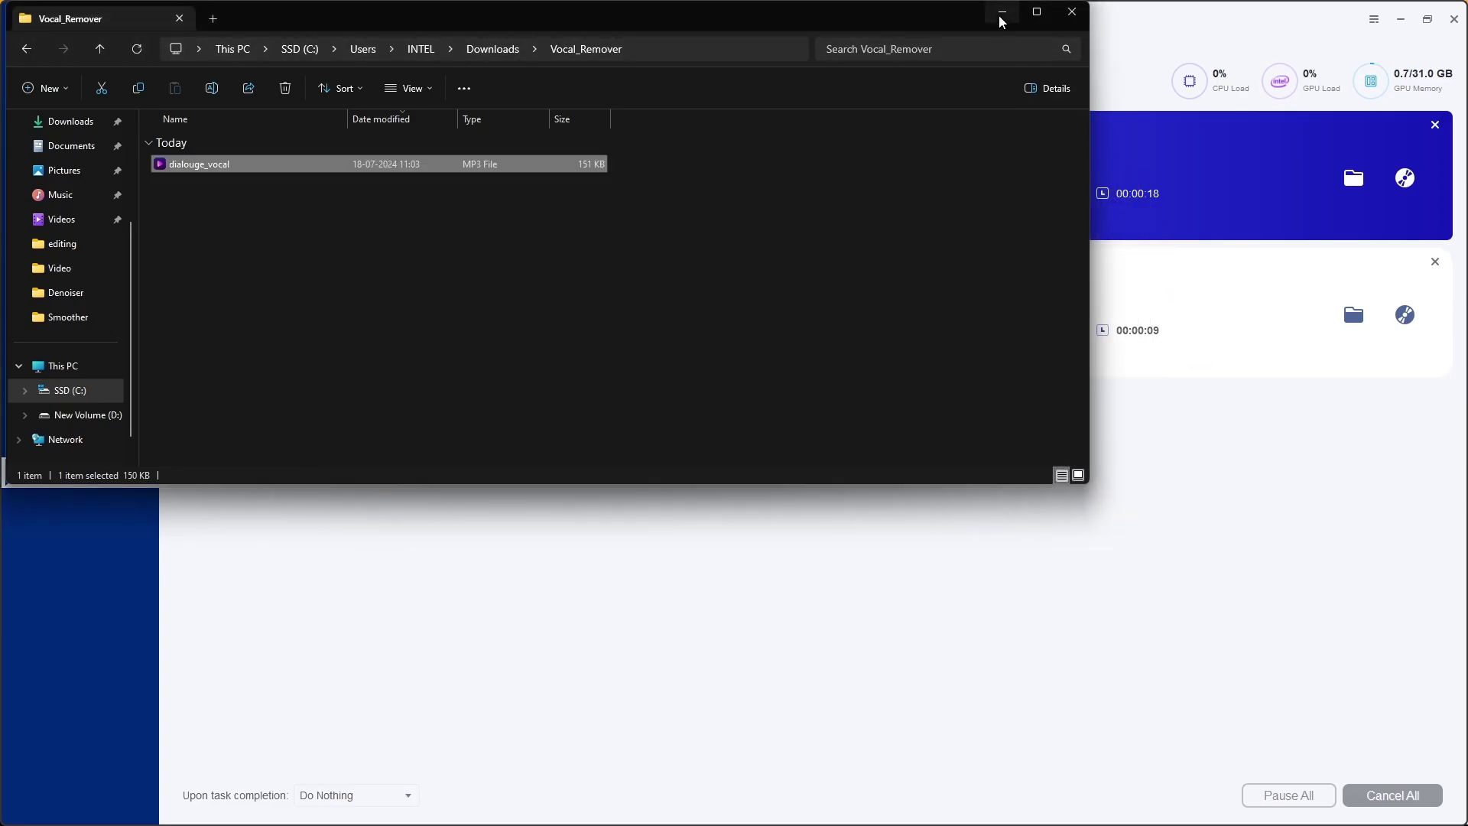
{"action": "left_click", "coordinate": [1002, 12]}
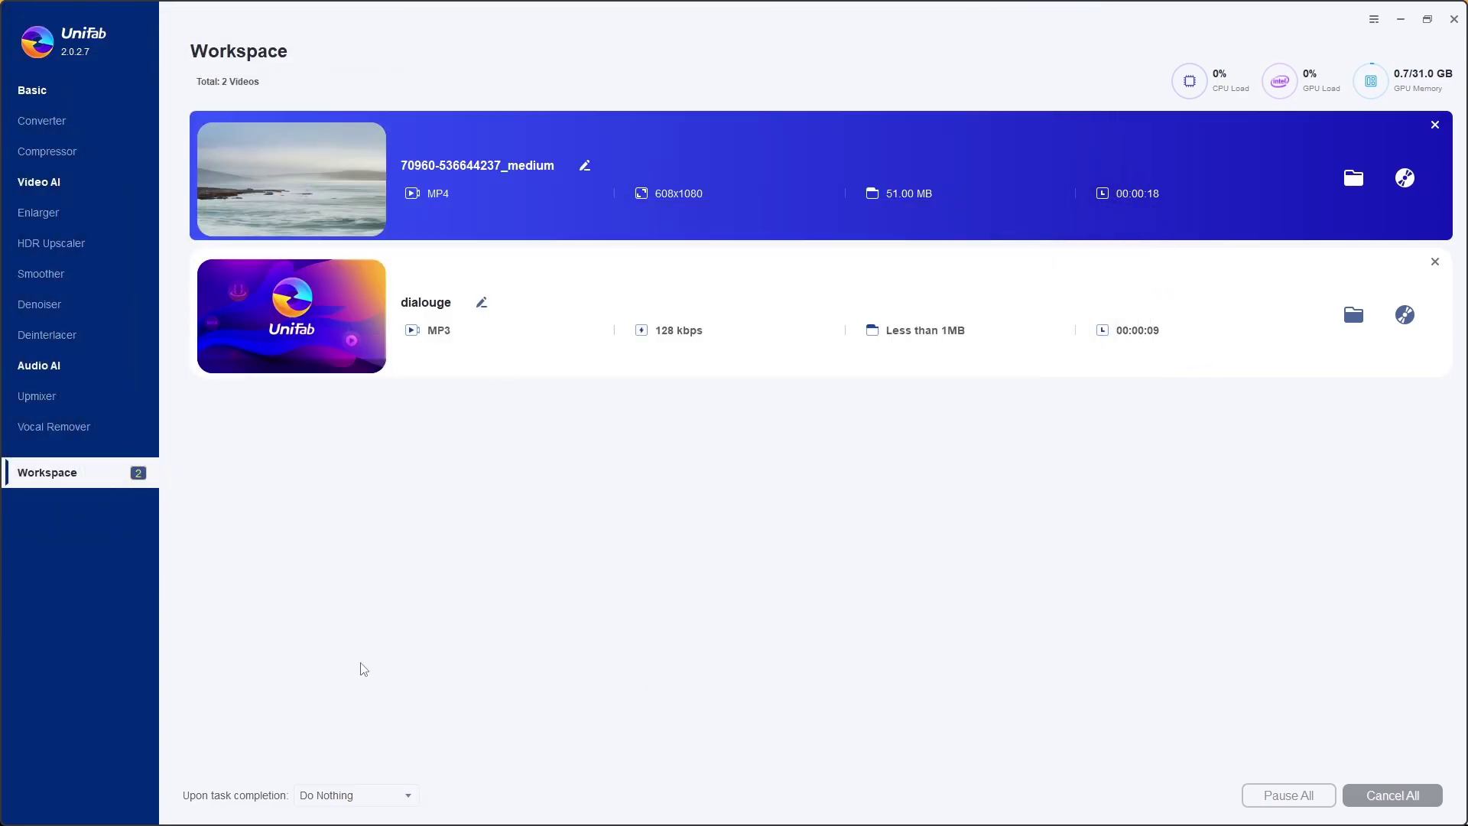